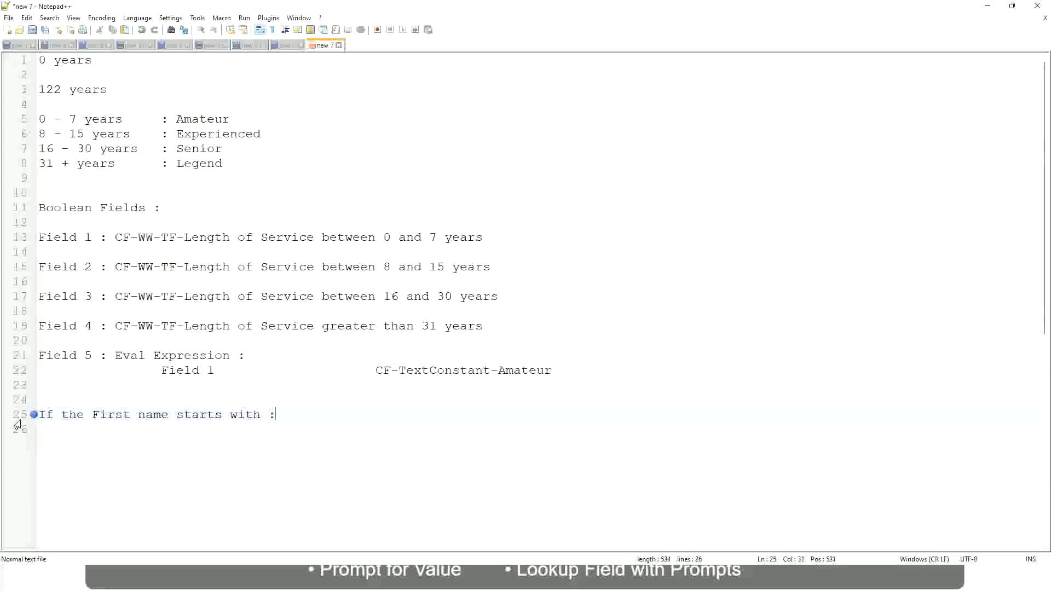
# Complete the first-name rule on line 25 with the range A - G and the value "A Listers" in quotes.
pyautogui.write('A - G')
pyautogui.write(': A lI')
pyautogui.press('BackSpace')
pyautogui.press('BackSpace')
pyautogui.write('Listers')
pyautogui.press('BackSpace')
pyautogui.hotkey('ctrl', 'Left')
pyautogui.write('""')
pyautogui.press('Right')
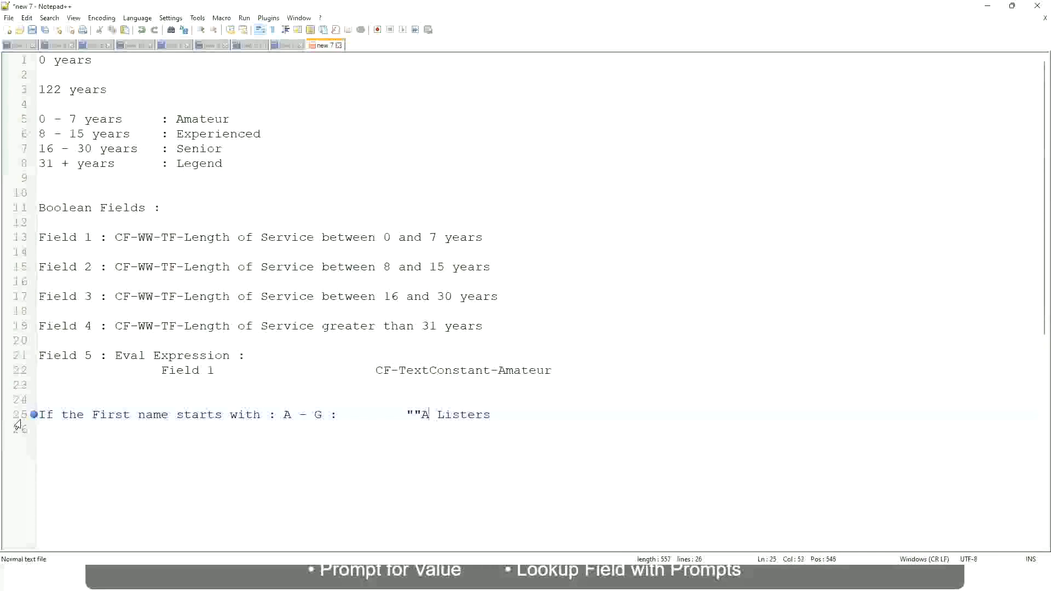
pyautogui.press('BackSpace')
pyautogui.press('End')
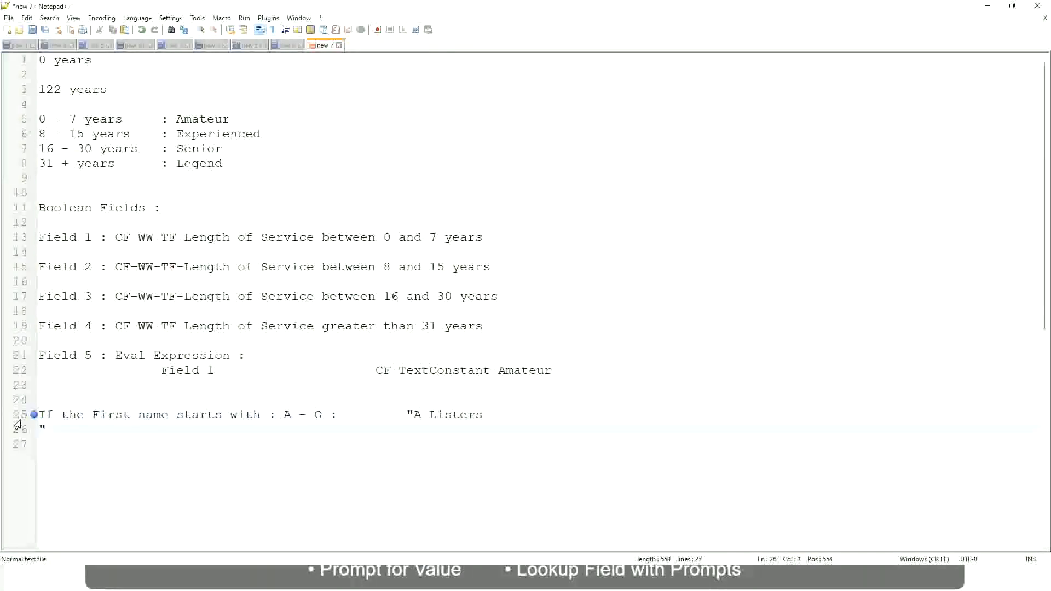
pyautogui.press('Return')
pyautogui.write('"')
# Add a second first-name rule for the range H - P with the value "His Majesty", aligned under the first.
pyautogui.press('Return')
pyautogui.write('H -')
pyautogui.write('P')
pyautogui.press('Tab')
pyautogui.press('Tab')
pyautogui.press('Tab')
pyautogui.press('Tab')
pyautogui.press('Tab')
pyautogui.press('Tab')
pyautogui.press('Tab')
pyautogui.press('Tab')
pyautogui.write(':')
pyautogui.press('Tab')
pyautogui.press('Tab')
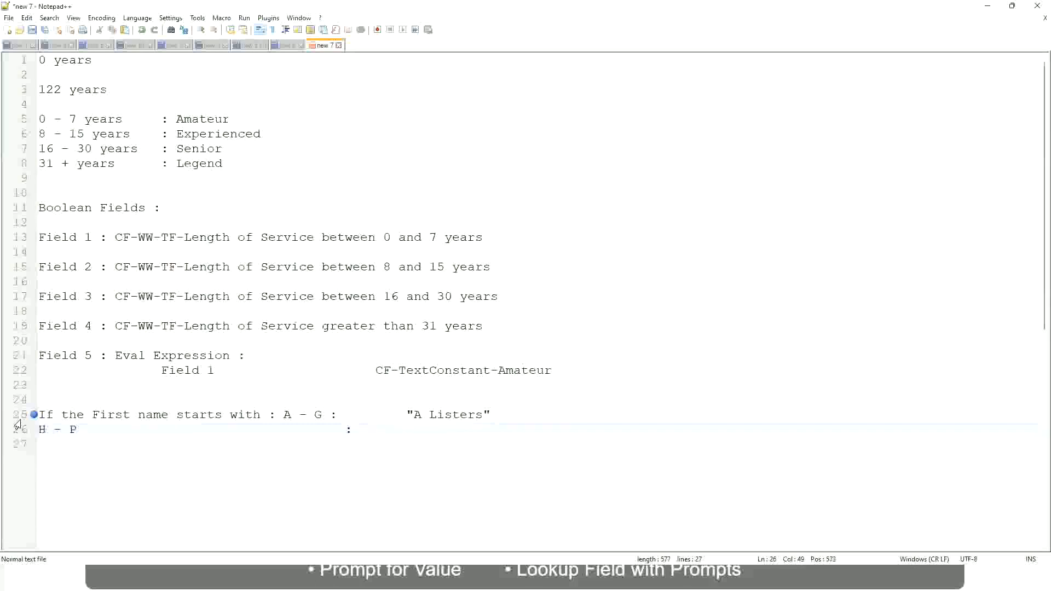
pyautogui.write('"His Majesty')
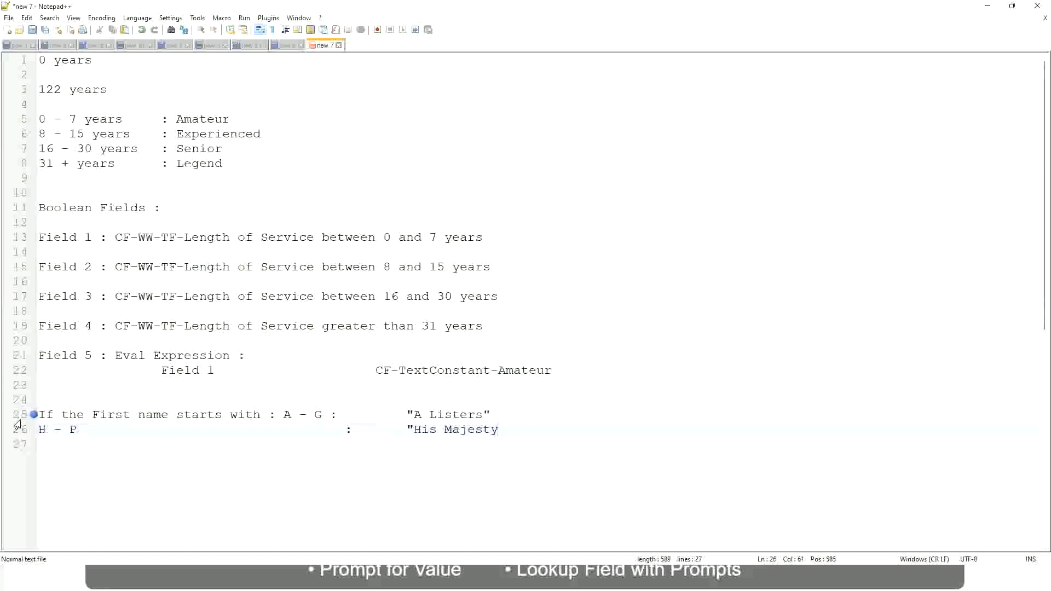
pyautogui.write('""')
pyautogui.press('BackSpace')
# Add a third first-name rule for the range L - Z with the value "Lords", aligned under the others.
pyautogui.press('Return')
pyautogui.write('L')
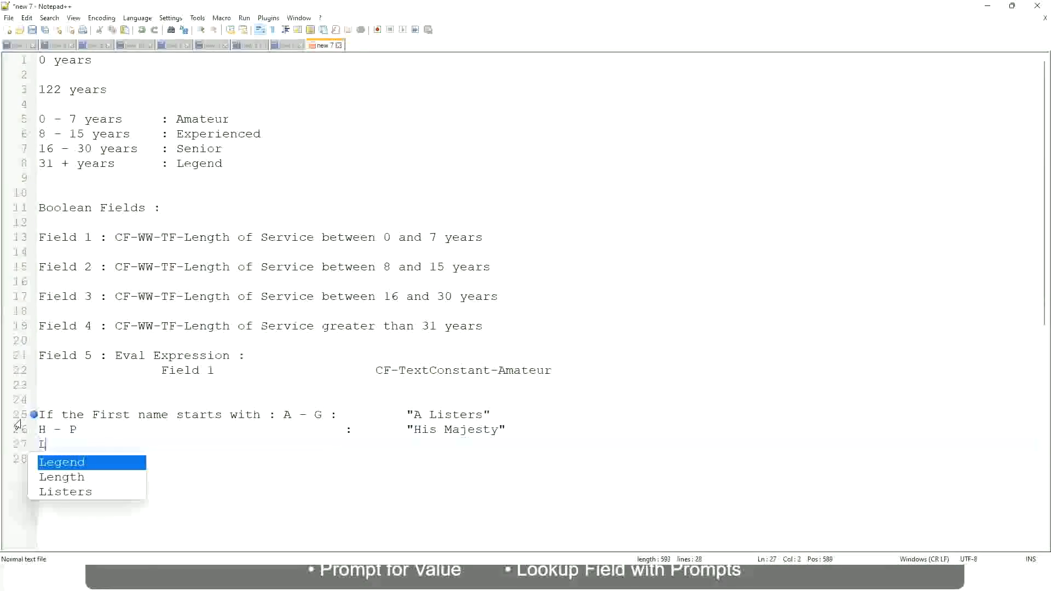
pyautogui.write(' - Z')
pyautogui.press('Tab')
pyautogui.press('Tab')
pyautogui.press('Tab')
pyautogui.press('Tab')
pyautogui.press('Tab')
pyautogui.press('Tab')
pyautogui.press('Tab')
pyautogui.press('Tab')
pyautogui.press('Tab')
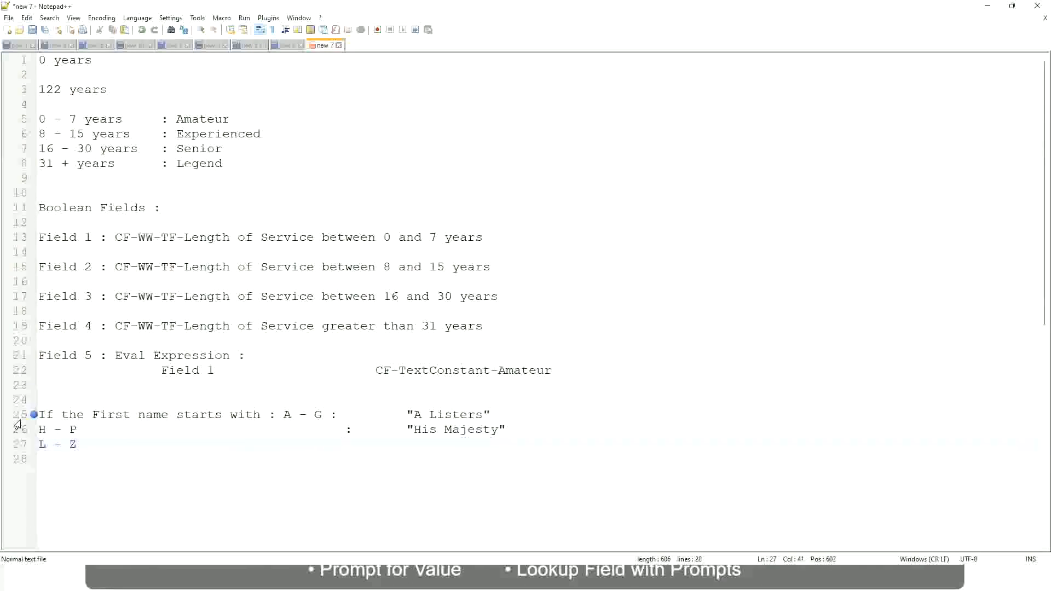
pyautogui.write(':       "Lords')
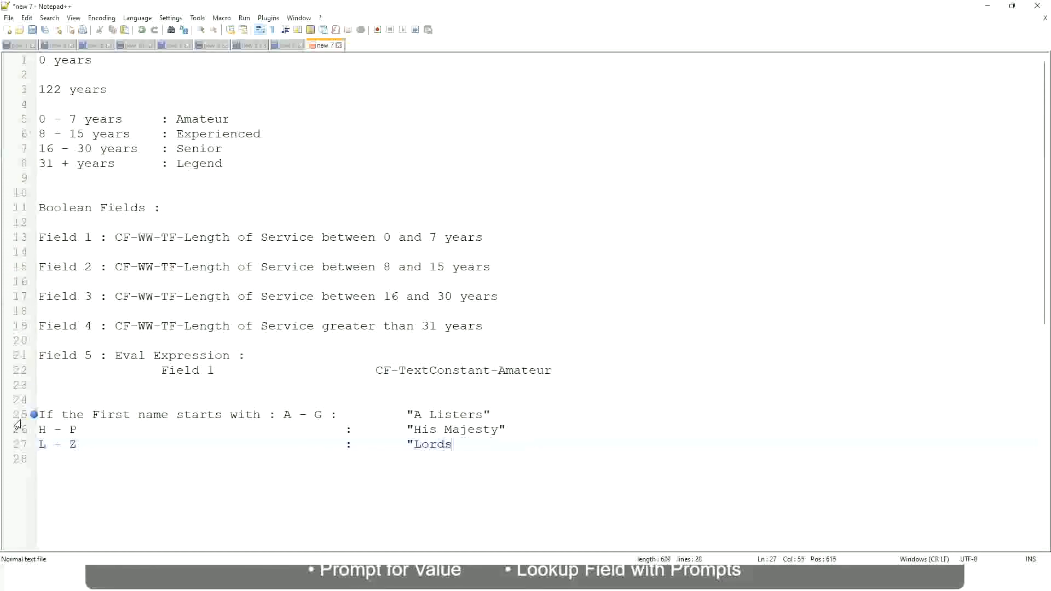
pyautogui.write('"')
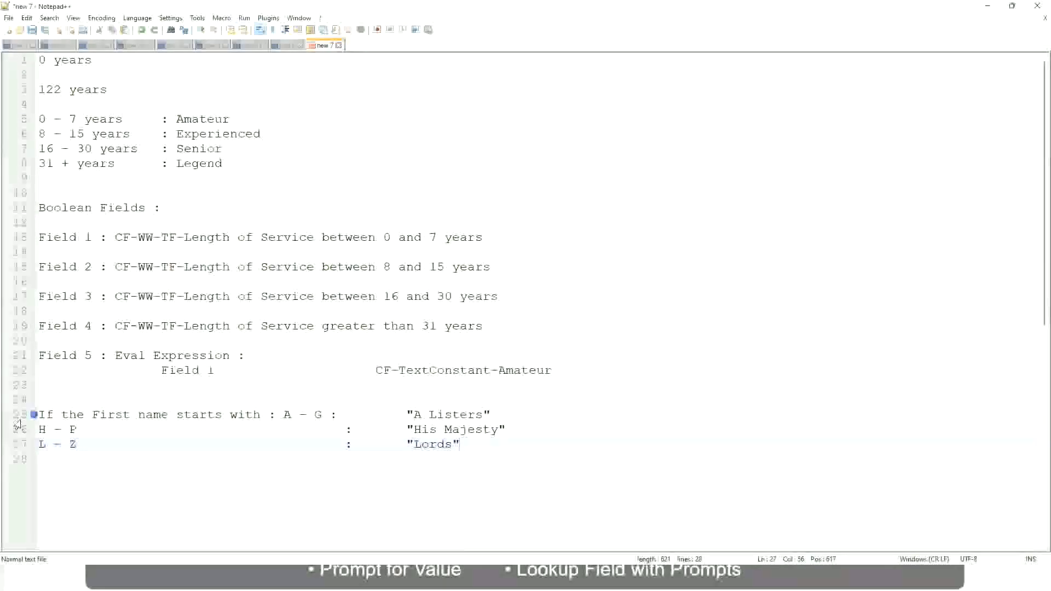
pyautogui.press('End')
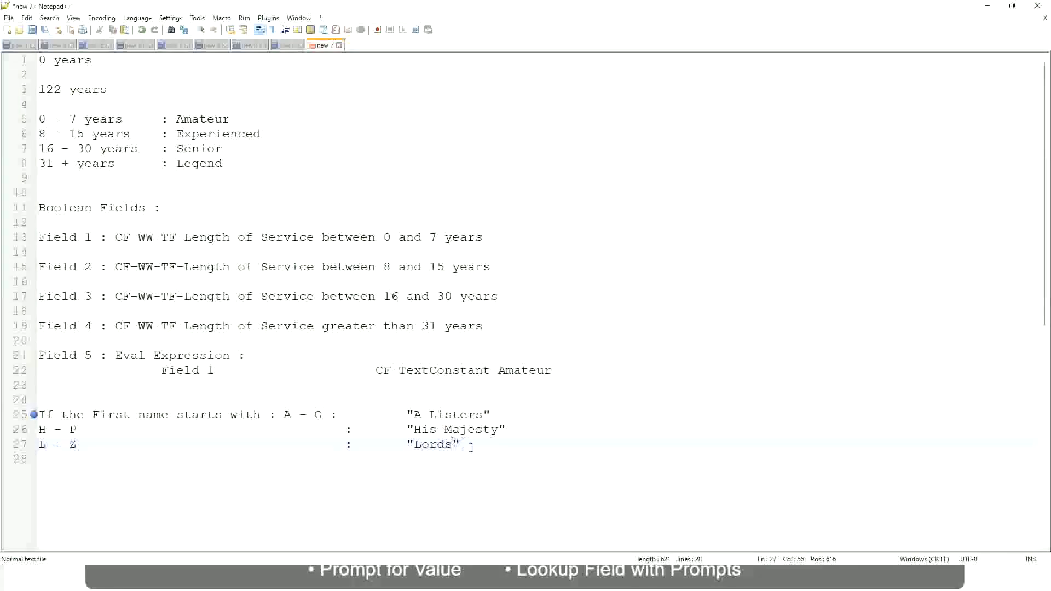
pyautogui.moveTo(461, 445); pyautogui.dragTo(504, 416)
pyautogui.click(452, 418)
pyautogui.click(475, 431)
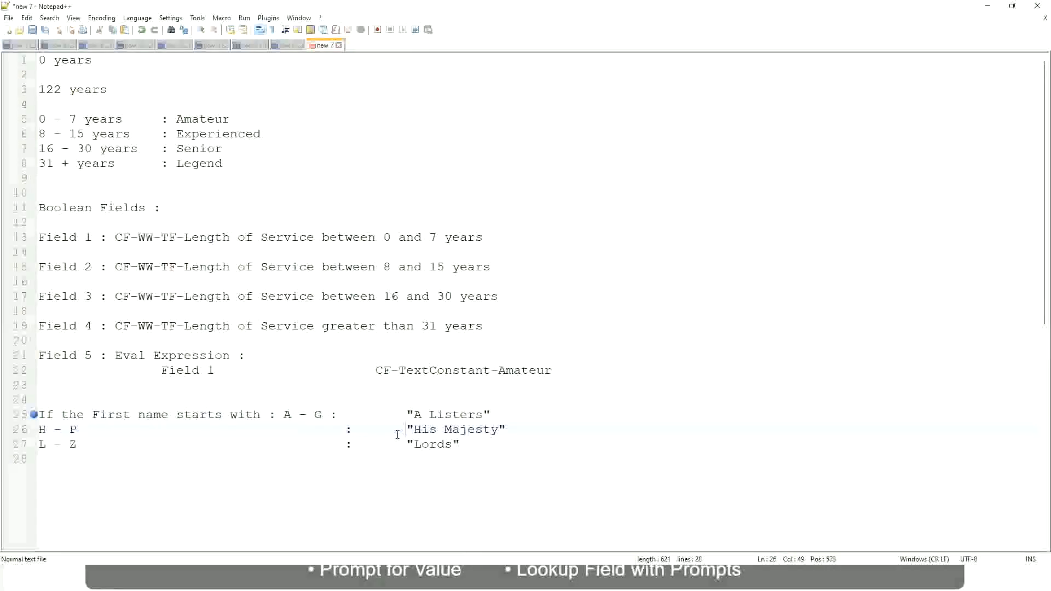
# Replace the whole block of first-name rules with a new line beginning "If".
pyautogui.moveTo(471, 447); pyautogui.dragTo(36, 416)
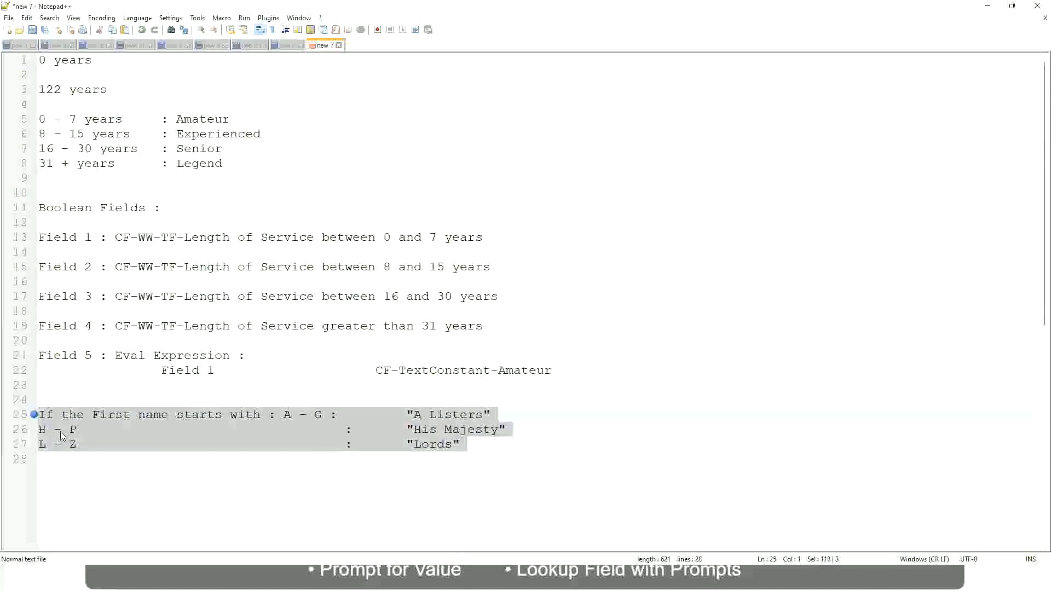
pyautogui.write('If ')
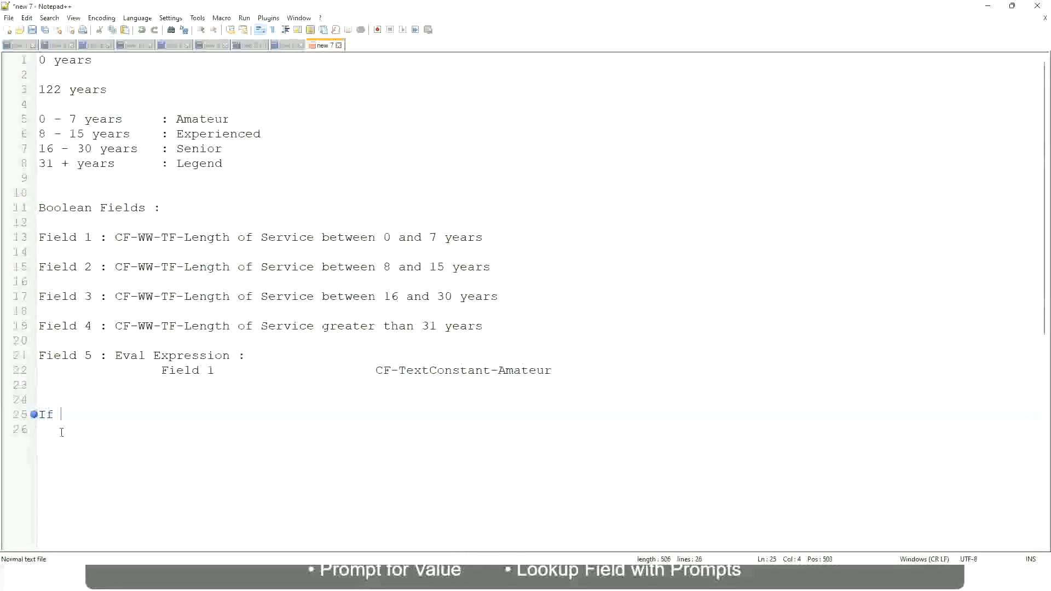
pyautogui.write('Prior E')
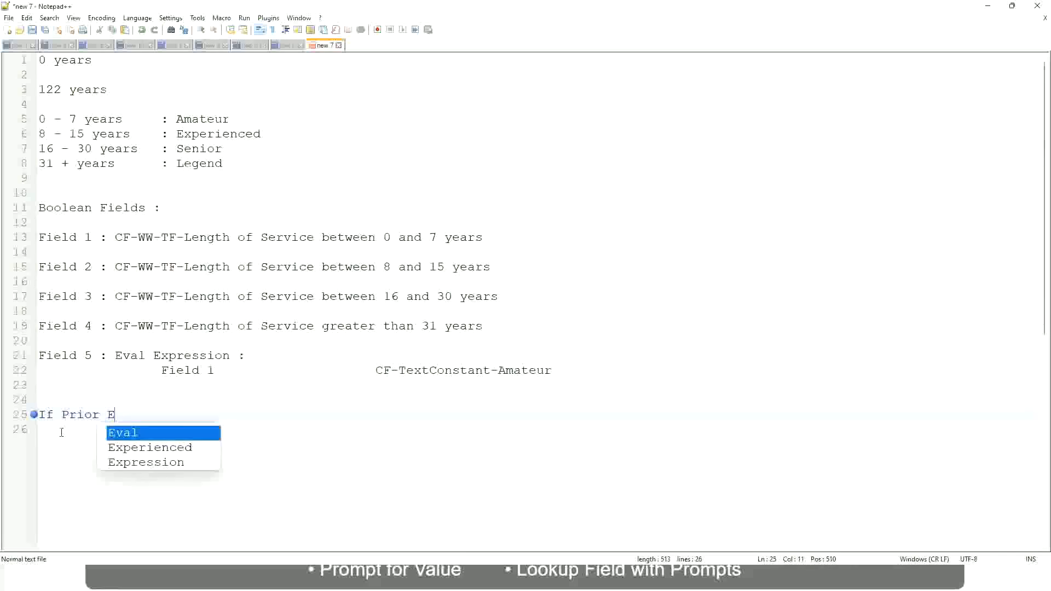
pyautogui.write('xperience')
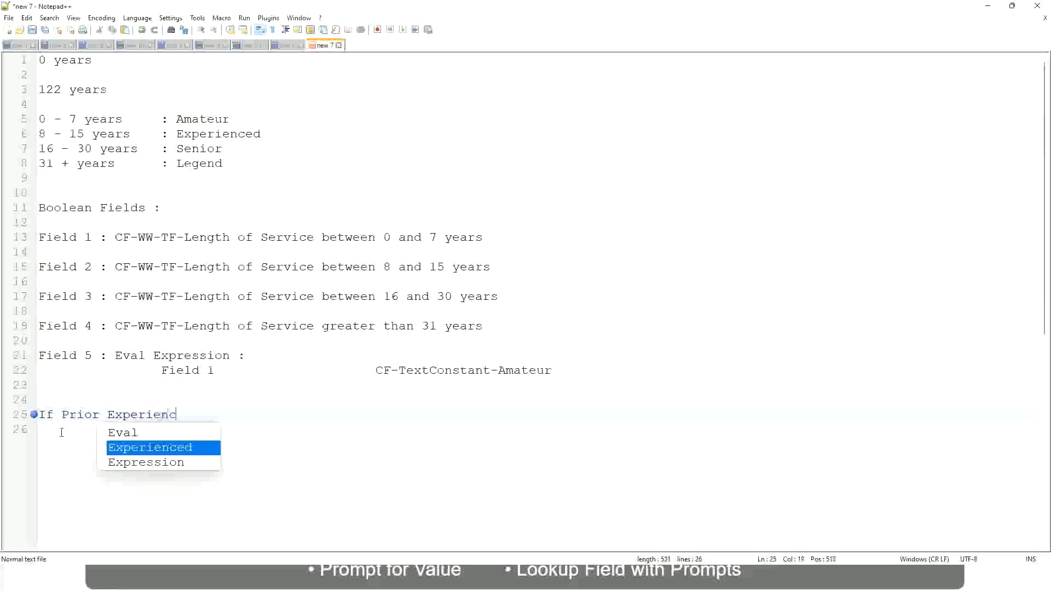
pyautogui.press('BackSpace')
pyautogui.press('BackSpace')
pyautogui.press('BackSpace')
pyautogui.press('BackSpace')
pyautogui.press('BackSpace')
pyautogui.press('BackSpace')
pyautogui.press('BackSpace')
pyautogui.press('BackSpace')
pyautogui.press('BackSpace')
pyautogui.press('BackSpace')
pyautogui.press('BackSpace')
pyautogui.press('BackSpace')
pyautogui.press('BackSpace')
pyautogui.press('BackSpace')
pyautogui.press('BackSpace')
pyautogui.press('BackSpace')
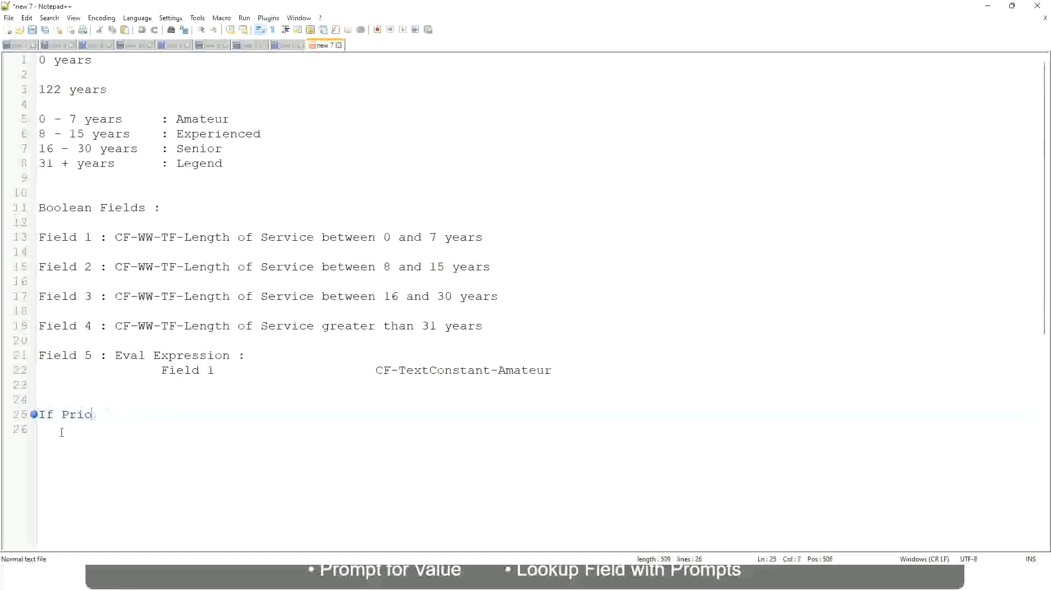
pyautogui.write('Job Profile is ')
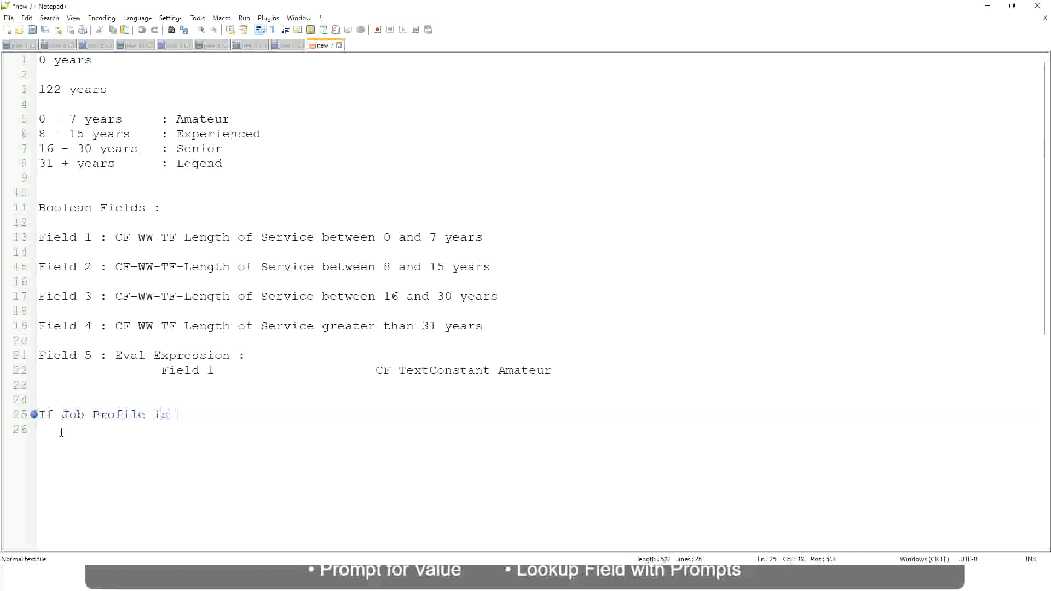
pyautogui.write(': Manager')
pyautogui.press('BackSpace')
pyautogui.press('BackSpace')
pyautogui.press('BackSpace')
pyautogui.press('BackSpace')
pyautogui.press('BackSpace')
pyautogui.press('BackSpace')
pyautogui.press('BackSpace')
pyautogui.press('BackSpace')
pyautogui.press('BackSpace')
pyautogui.press('BackSpace')
pyautogui.press('BackSpace')
pyautogui.press('BackSpace')
pyautogui.press('BackSpace')
pyautogui.press('BackSpace')
pyautogui.press('BackSpace')
pyautogui.press('BackSpace')
pyautogui.press('BackSpace')
pyautogui.press('BackSpace')
pyautogui.press('BackSpace')
pyautogui.press('BackSpace')
# Complete line 25 as "If Management Level is Manager or Above" with the tabbed result "Proposed Allowance Plan : Car Allowance".
pyautogui.write('Manage')
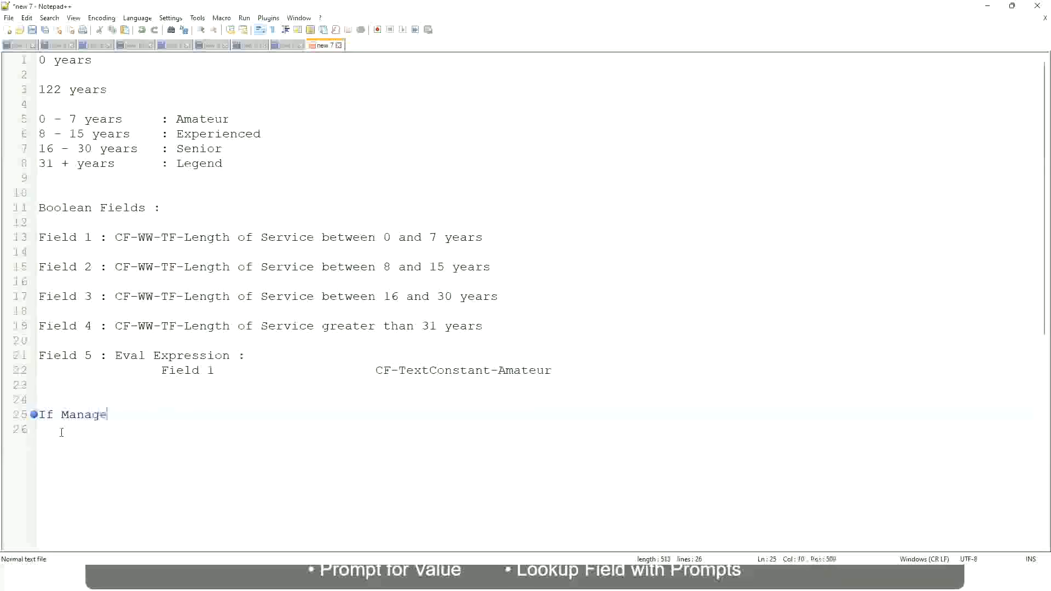
pyautogui.write('ment Level is Manager ')
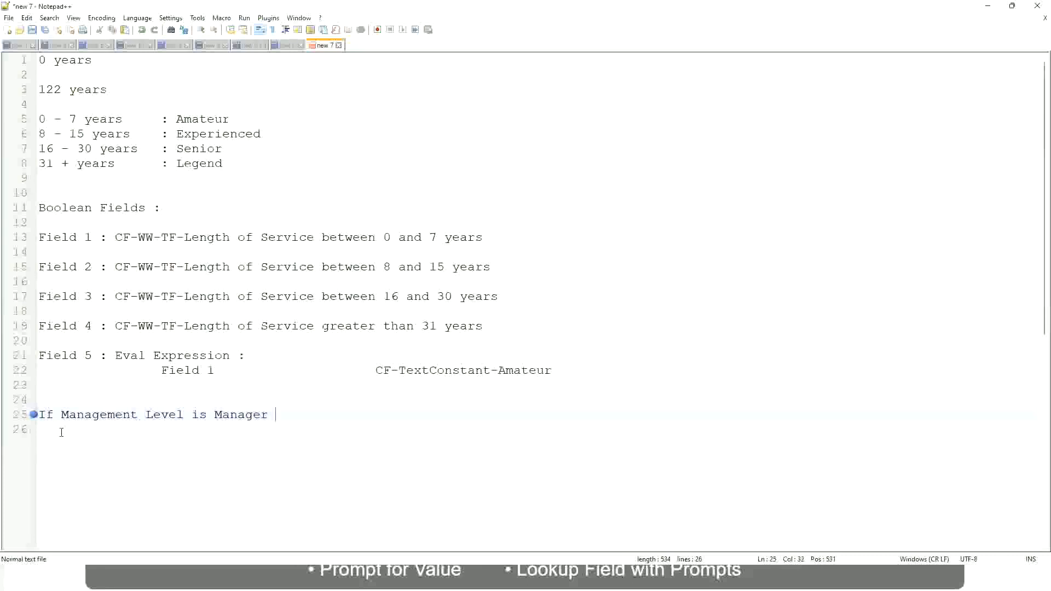
pyautogui.write('or Above')
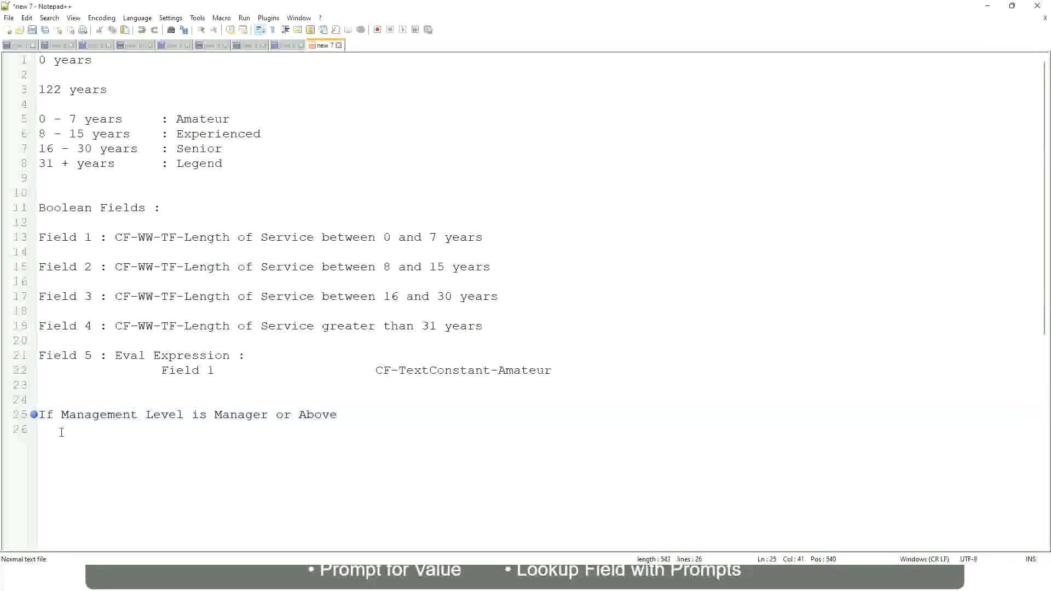
pyautogui.press('Tab')
pyautogui.press('Tab')
pyautogui.press('Tab')
pyautogui.press('Tab')
pyautogui.write('Proposed')
pyautogui.write('Allowance ')
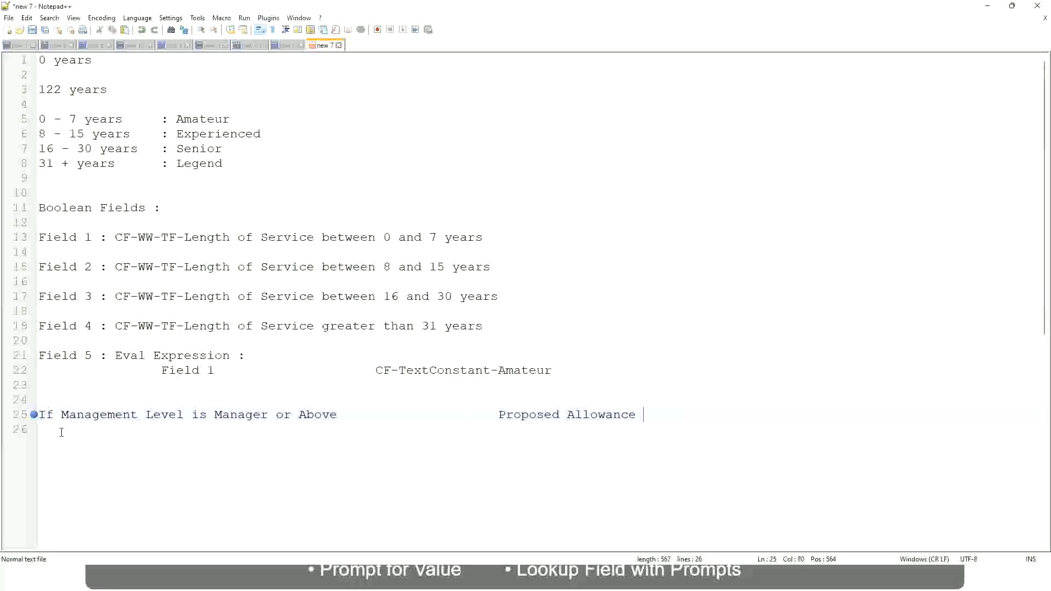
pyautogui.write('Plan')
pyautogui.write(': Car Allowance')
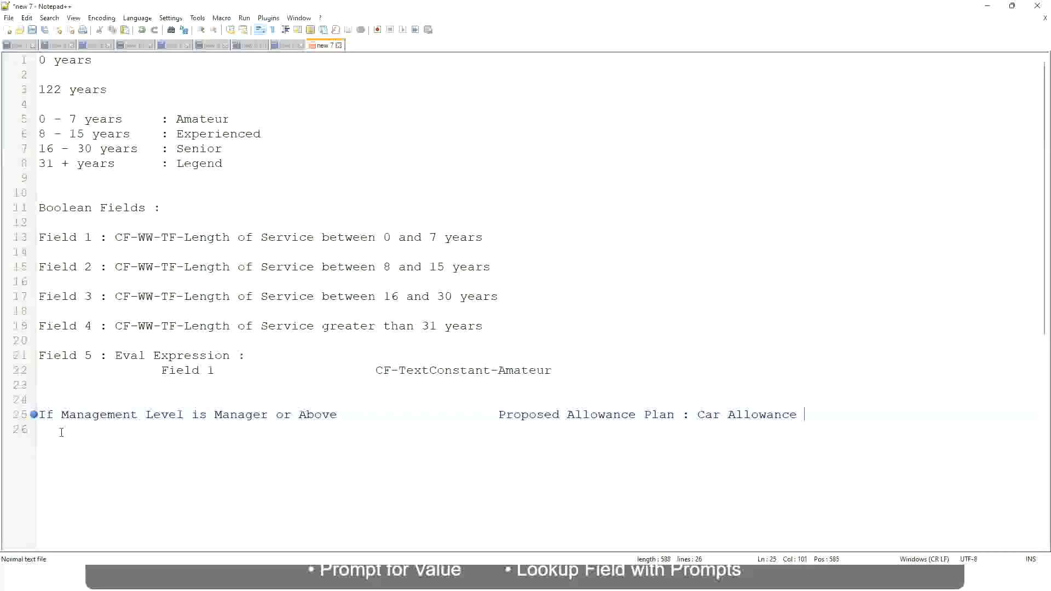
# Start a second rule line with "If Management Level is" and remove "or Above" from the Manager rule.
pyautogui.press('Return')
pyautogui.write('If Management Level is')
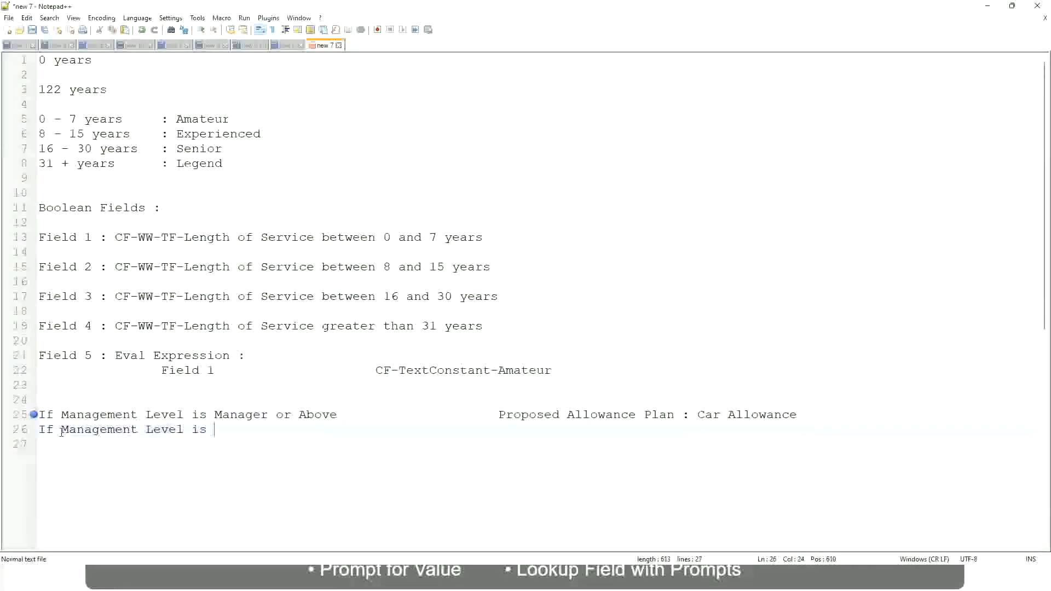
pyautogui.press('Up')
pyautogui.press('Right')
pyautogui.press('Right')
pyautogui.press('Right')
pyautogui.press('Right')
pyautogui.press('Right')
pyautogui.press('Right')
pyautogui.hotkey('shift', 'Right')
pyautogui.hotkey('shift', 'Right')
pyautogui.hotkey('shift', 'Right')
pyautogui.hotkey('shift', 'Right')
pyautogui.hotkey('shift', 'Right')
pyautogui.hotkey('shift', 'Right')
pyautogui.hotkey('shift', 'Right')
pyautogui.hotkey('shift', 'Right')
pyautogui.hotkey('shift', 'Right')
pyautogui.press('Delete')
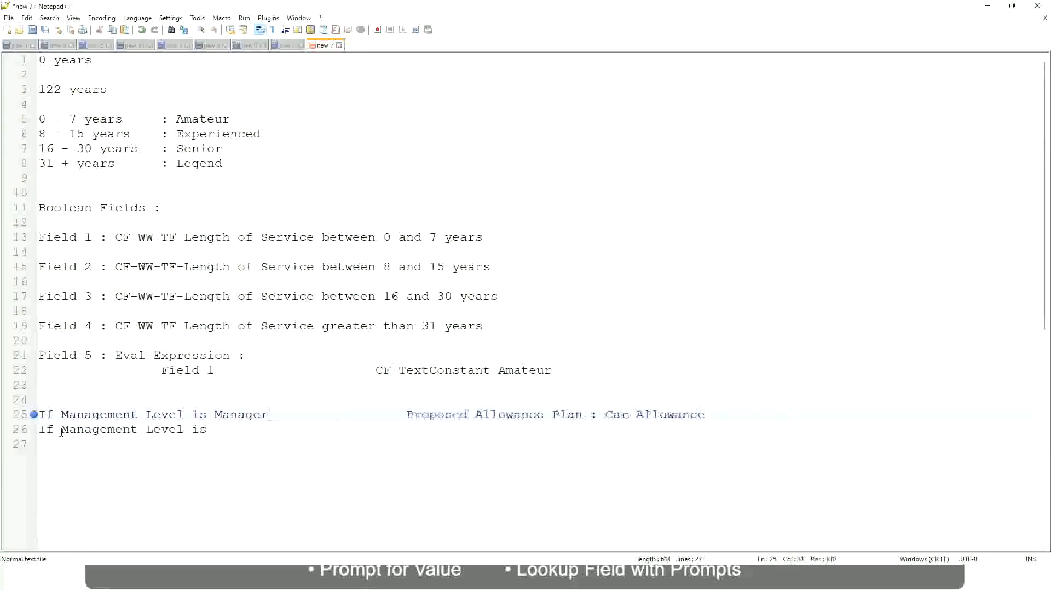
# Complete the second rule with the level Director and the result "Executive Allowance", aligned under the first result.
pyautogui.press('Down')
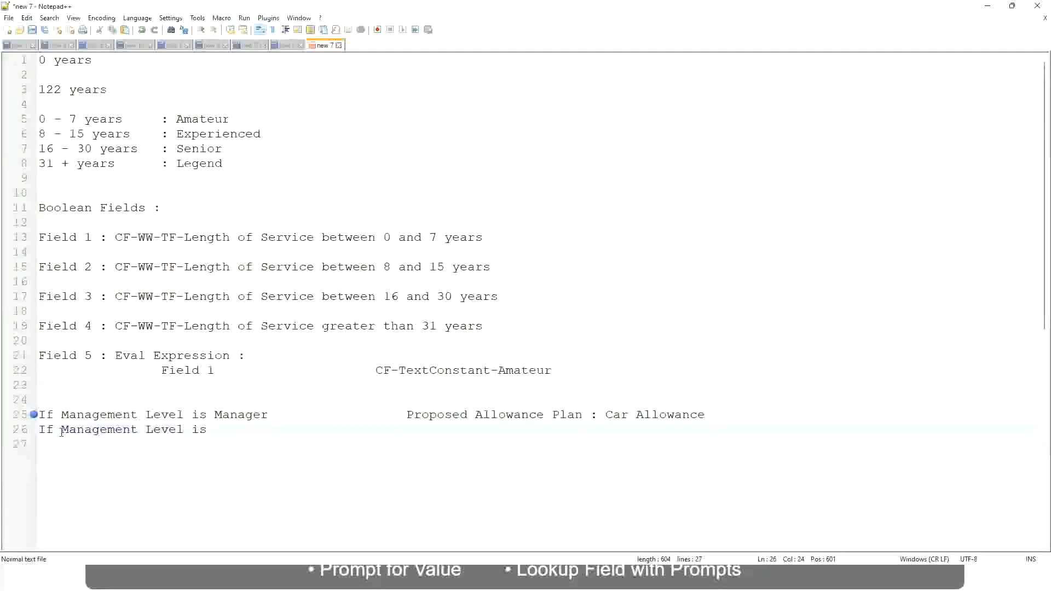
pyautogui.write('Director')
pyautogui.press('Tab')
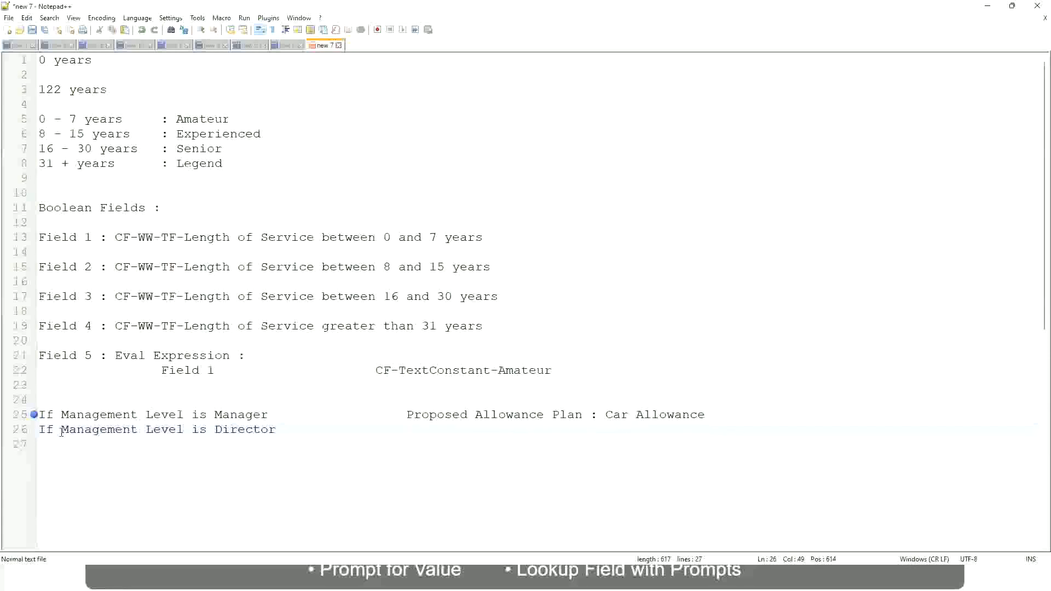
pyautogui.write('Executive ')
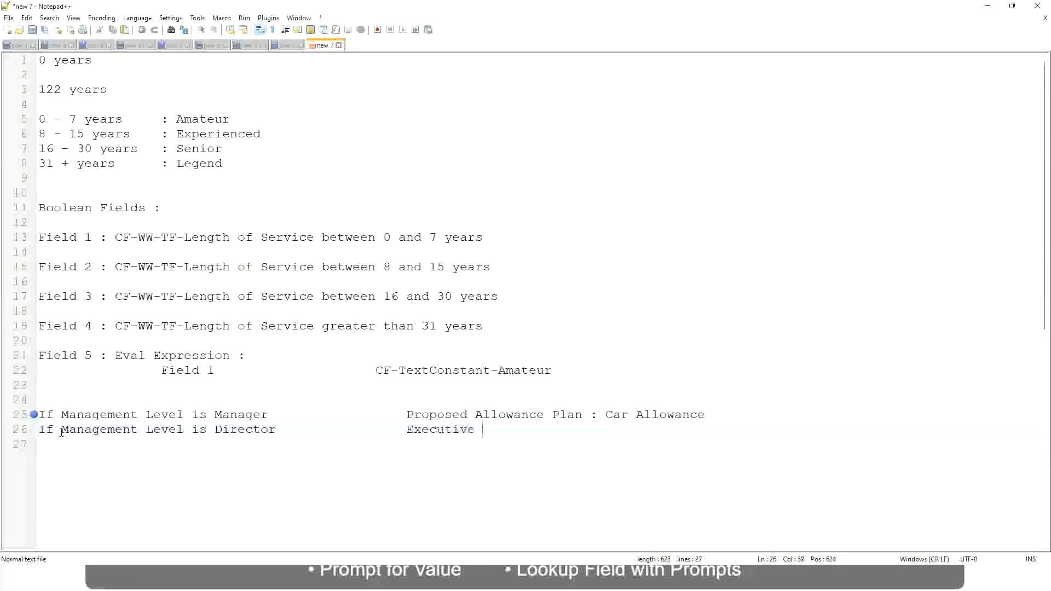
pyautogui.write('Allowance')
# Add a third rule line "If Management Level is CEO" with the aligned result "CEO Allowance".
pyautogui.press('Return')
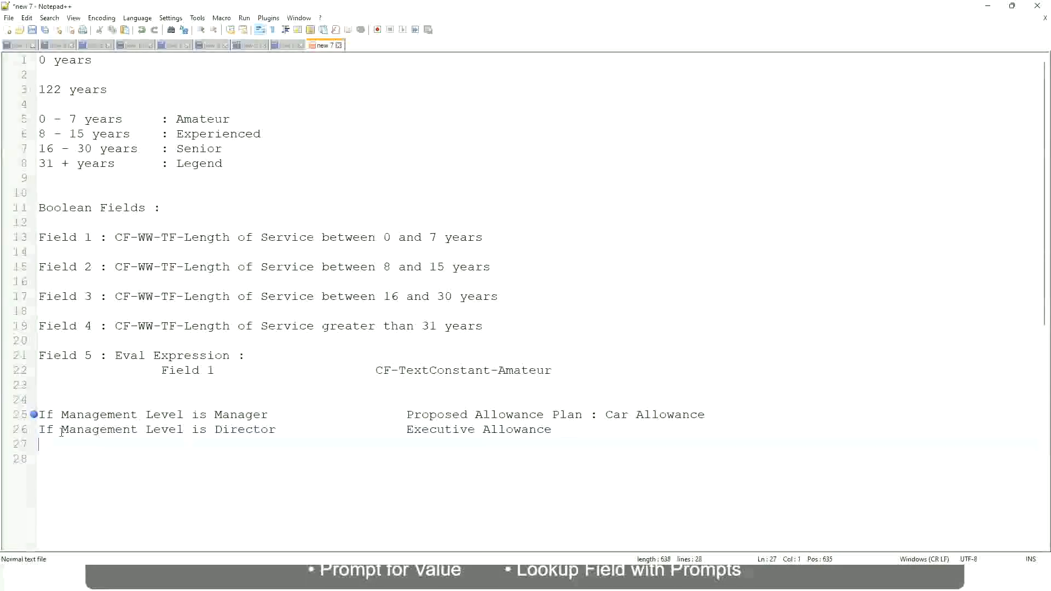
pyautogui.write('If Management')
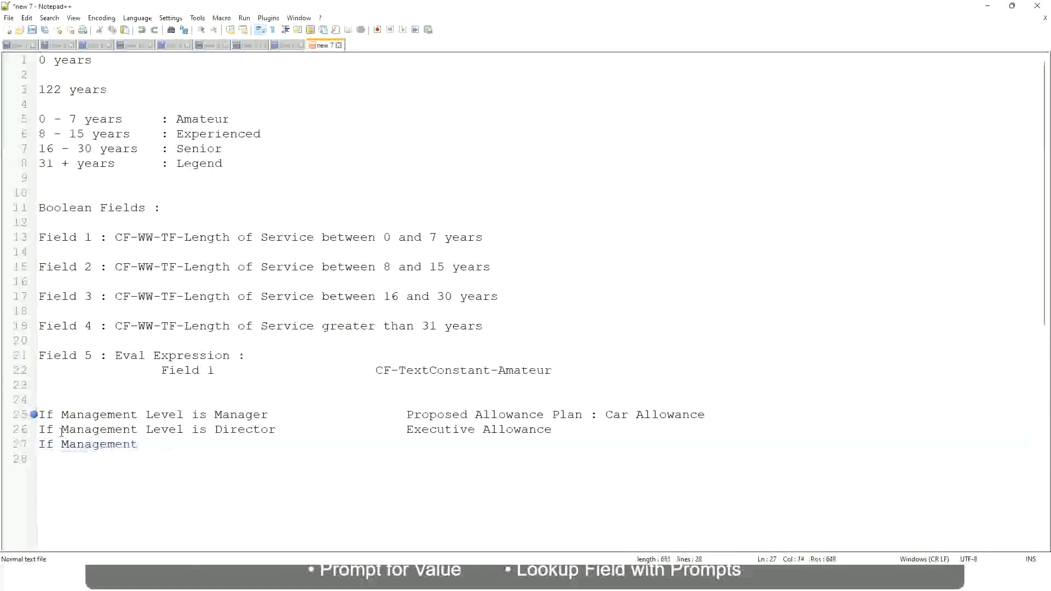
pyautogui.write(' Level is')
pyautogui.press('BackSpace')
pyautogui.press('BackSpace')
pyautogui.press('BackSpace')
pyautogui.write('le')
pyautogui.press('BackSpace')
pyautogui.press('BackSpace')
pyautogui.write('Le')
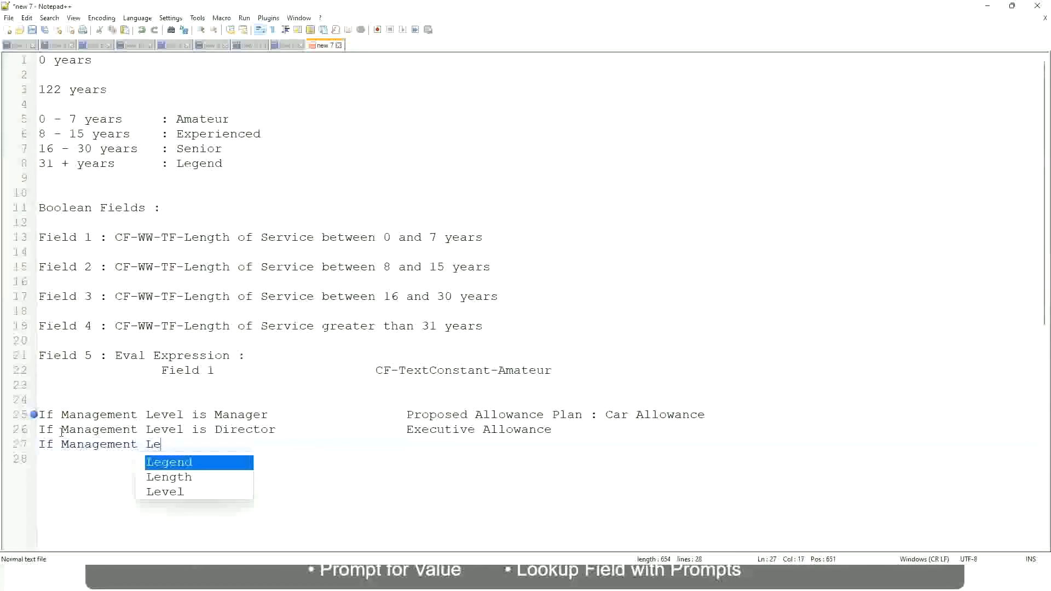
pyautogui.press('Down')
pyautogui.press('Down')
pyautogui.press('Return')
pyautogui.write('is ')
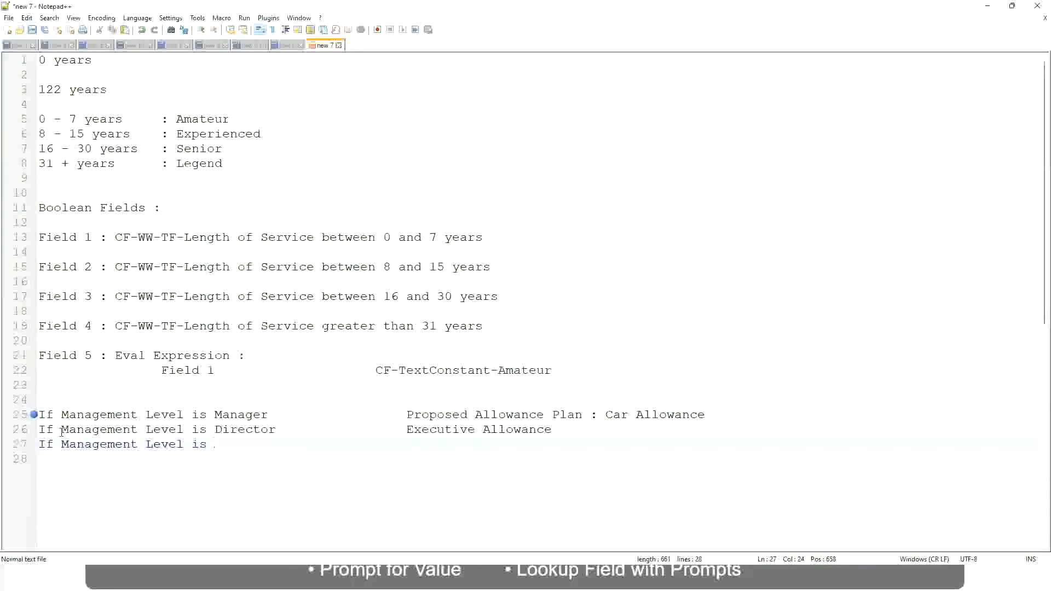
pyautogui.write('CEO')
pyautogui.write('CEO Allowance')
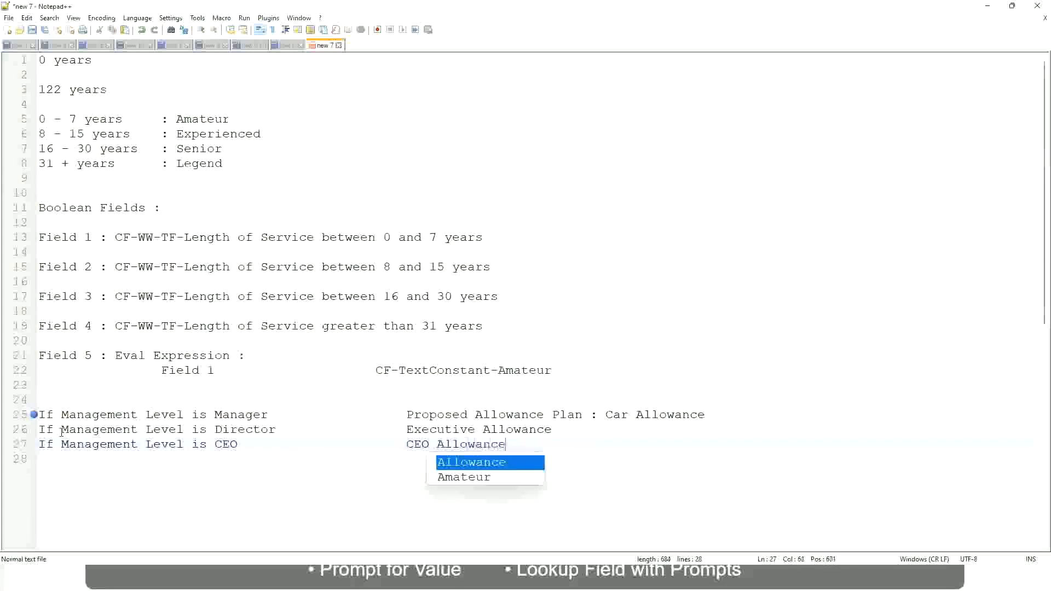
pyautogui.press('Escape')
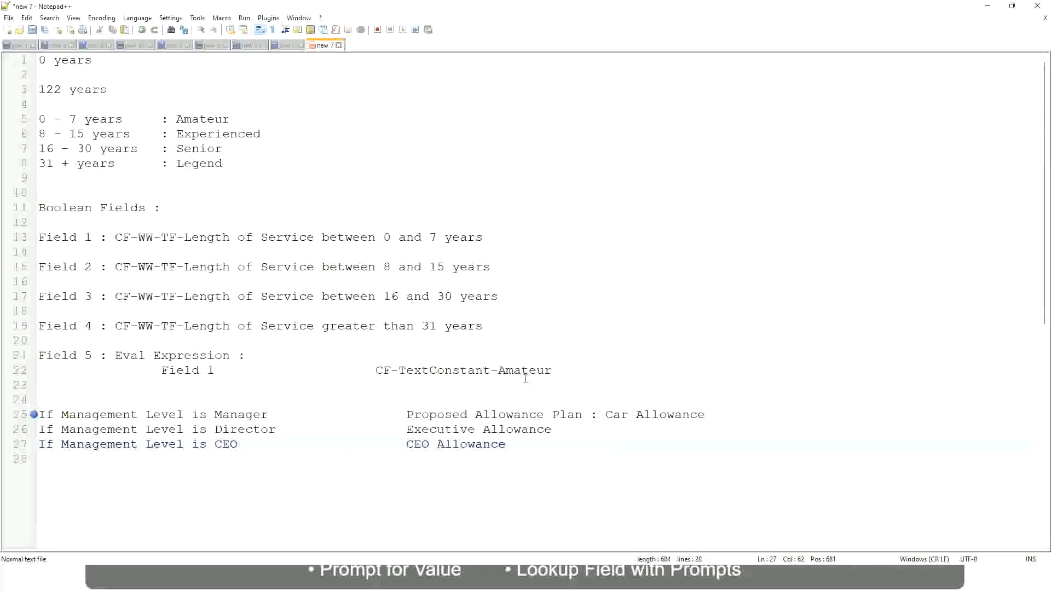
pyautogui.click(606, 414)
pyautogui.moveTo(606, 415); pyautogui.dragTo(706, 411)
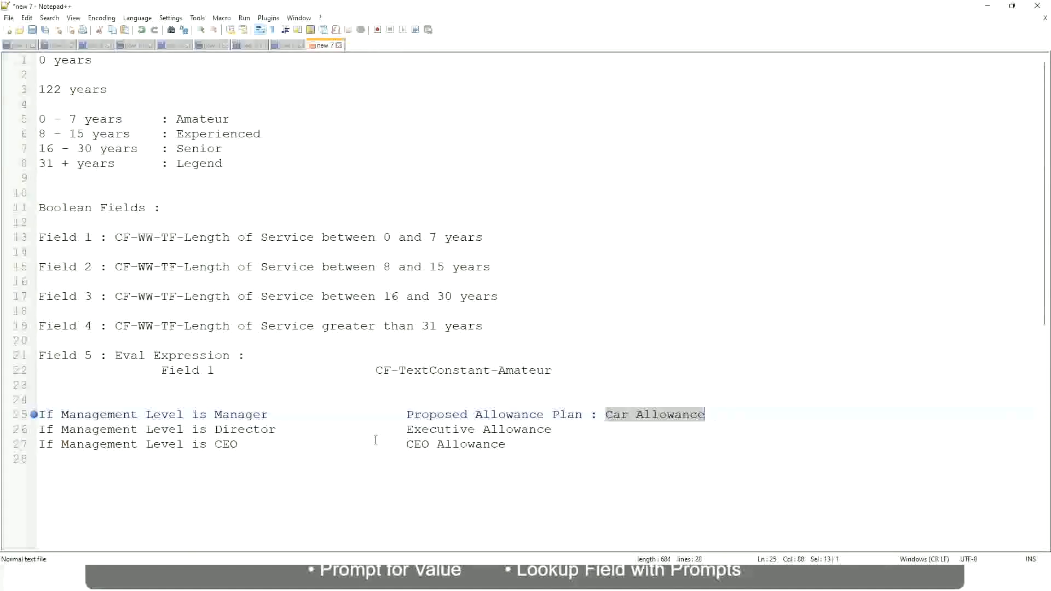
pyautogui.click(491, 416)
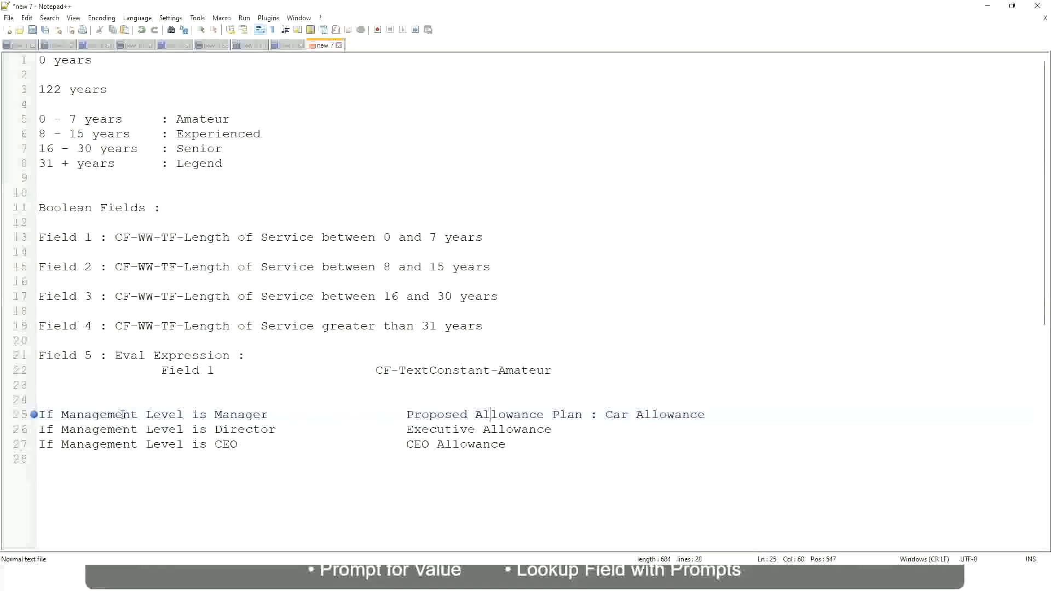
pyautogui.click(214, 414)
pyautogui.moveTo(408, 414); pyautogui.dragTo(720, 412)
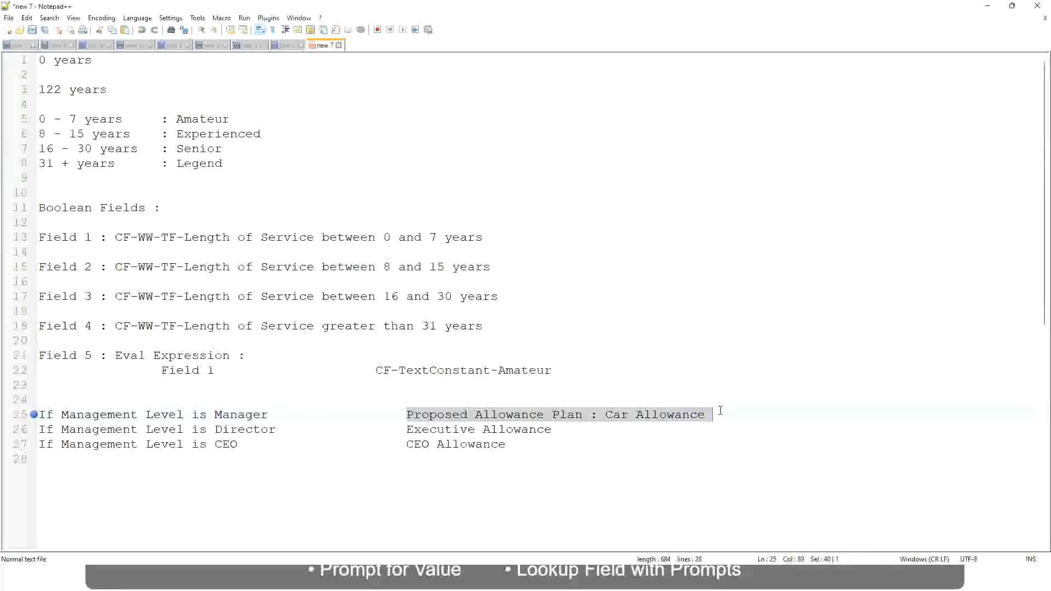
# Replace the Manager rule's result "Proposed Allowance Plan : Car Allowance" with "First Line Manager".
pyautogui.write('Managers')
pyautogui.press('BackSpace')
pyautogui.press('BackSpace')
pyautogui.press('BackSpace')
pyautogui.press('BackSpace')
pyautogui.press('BackSpace')
pyautogui.press('BackSpace')
pyautogui.press('BackSpace')
pyautogui.press('BackSpace')
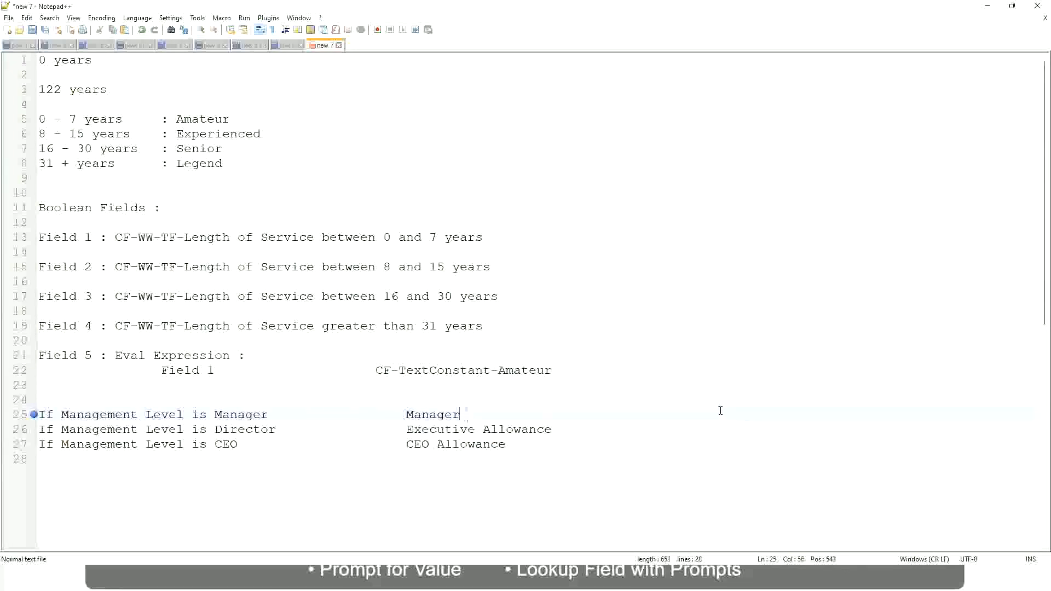
pyautogui.write('Firs')
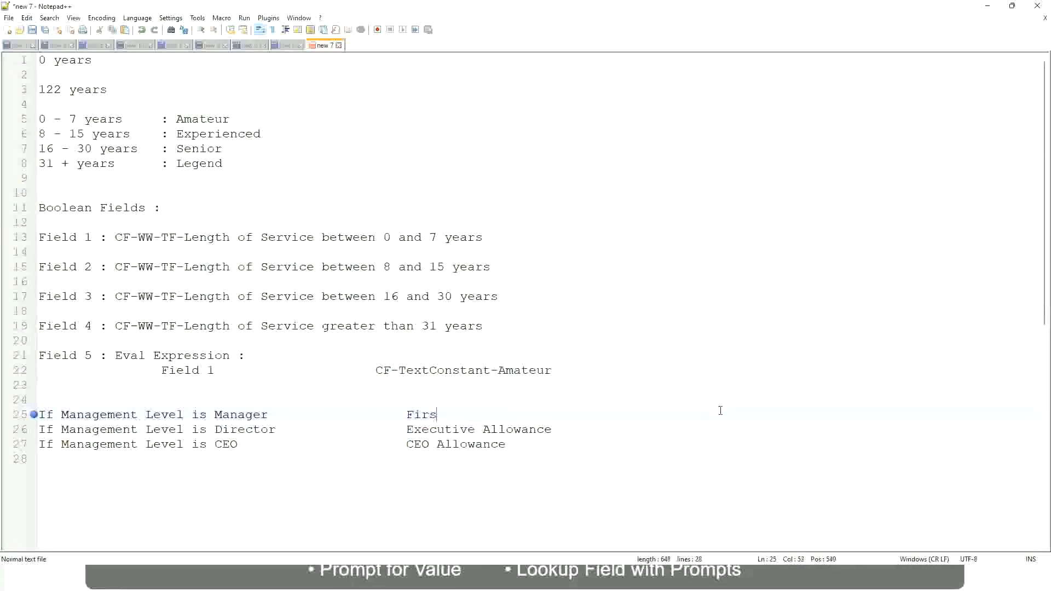
pyautogui.write('t Line Manager')
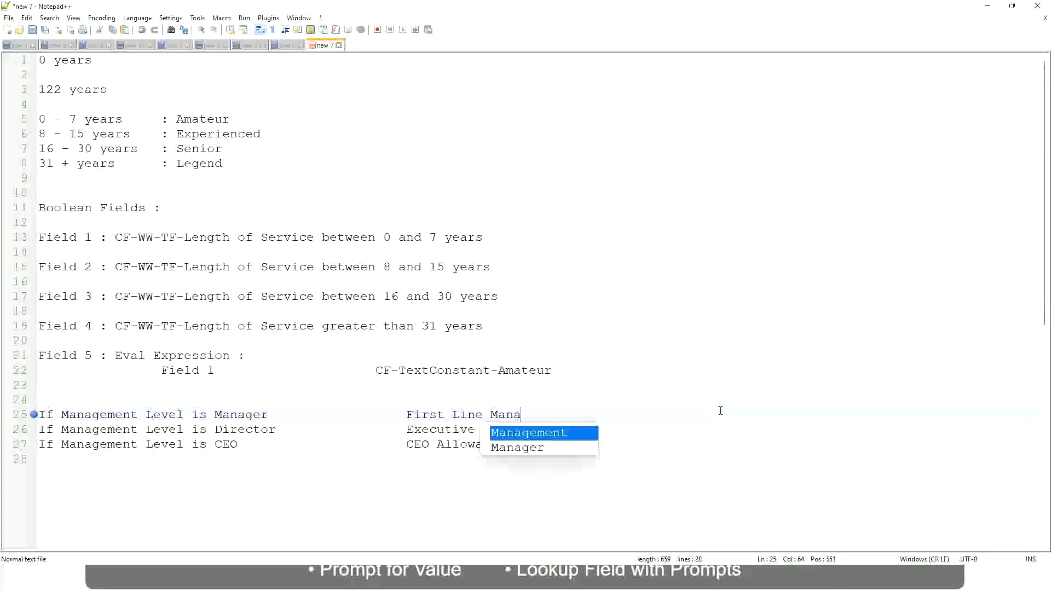
# Insert "Name of the" before "First Line Manager" in the Manager rule's result.
pyautogui.press('Left')
pyautogui.press('Left')
pyautogui.press('Left')
pyautogui.press('Left')
pyautogui.press('Left')
pyautogui.press('Left')
pyautogui.press('Left')
pyautogui.press('Left')
pyautogui.press('Left')
pyautogui.press('Left')
pyautogui.press('Left')
pyautogui.press('Left')
pyautogui.press('Left')
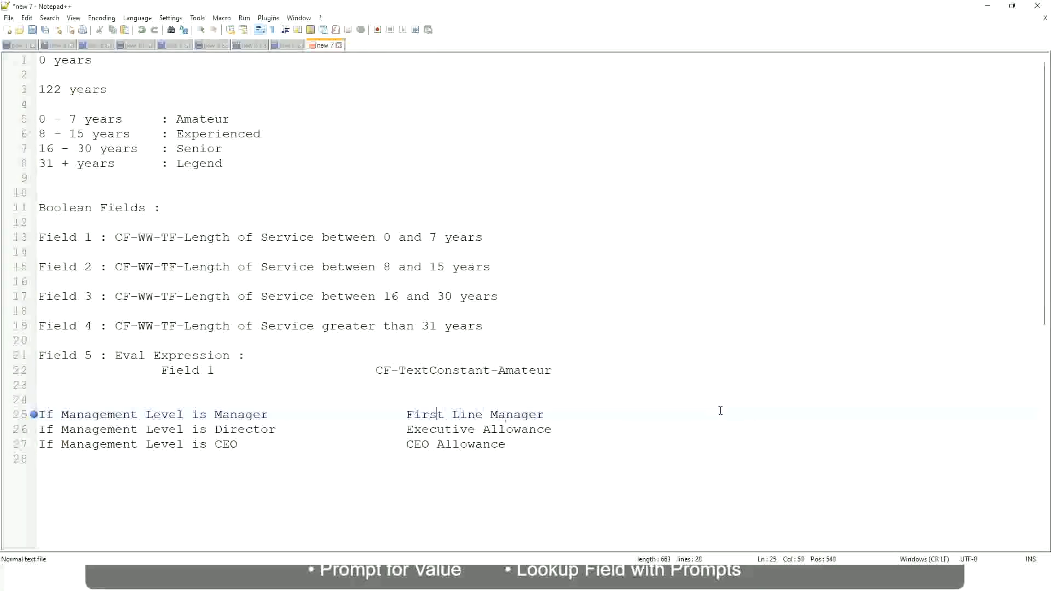
pyautogui.write('Name of the')
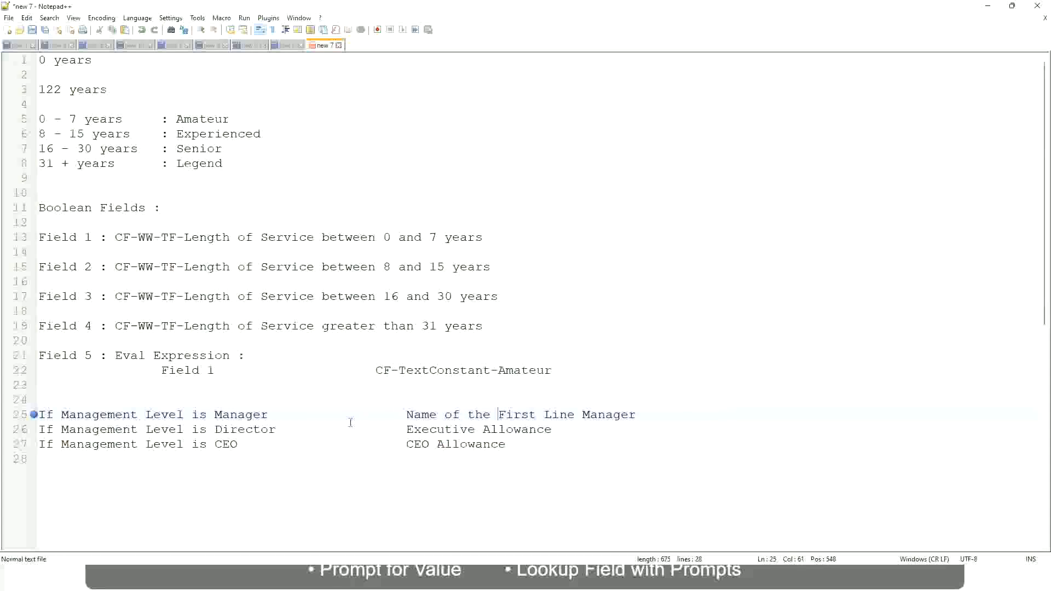
# Replace the Director rule's result "Executive Allowance" with the beginning "Name of".
pyautogui.click(407, 430)
pyautogui.keyDown('shift'); pyautogui.click(552, 429); pyautogui.keyUp('shift')
pyautogui.write('Name  ')
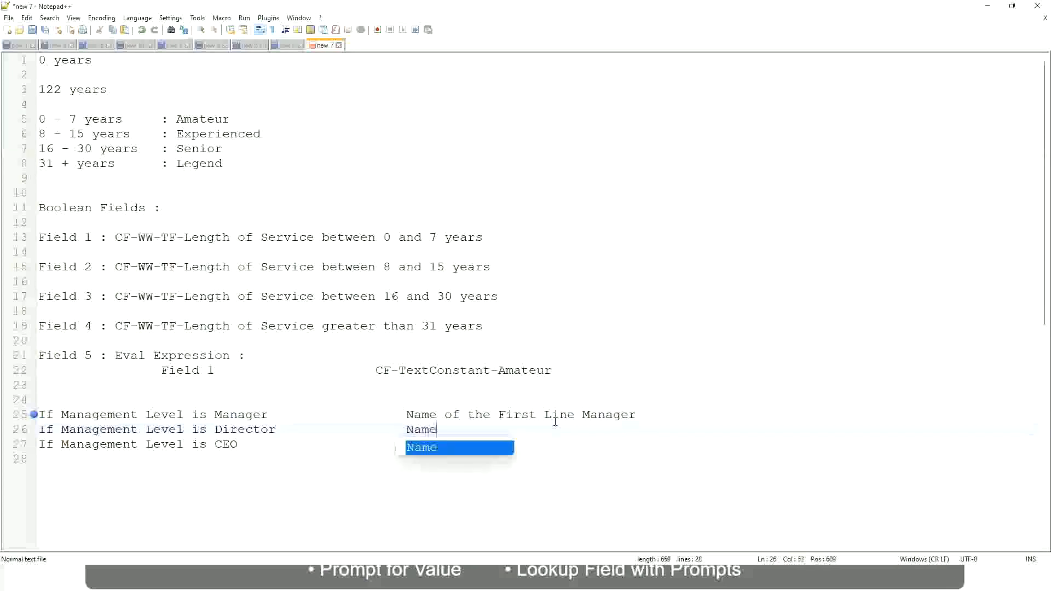
pyautogui.write('of ')
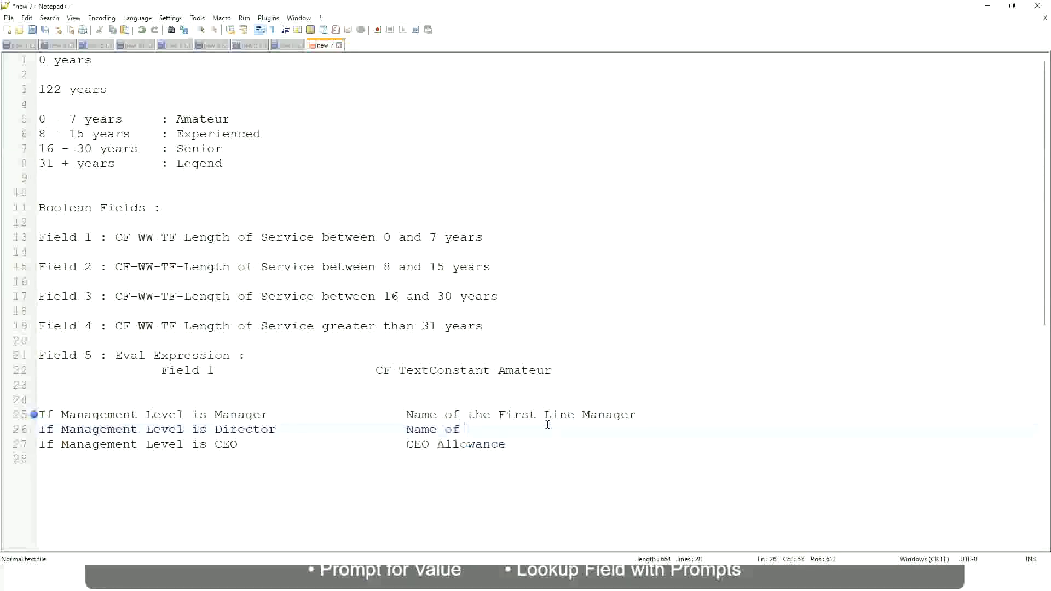
pyautogui.write('First')
pyautogui.press('BackSpace')
pyautogui.press('BackSpace')
pyautogui.press('BackSpace')
pyautogui.press('BackSpace')
pyautogui.press('BackSpace')
pyautogui.press('BackSpace')
# Change "First" to "Second" in the Manager rule's result on line 25.
pyautogui.doubleClick(515, 415)
pyautogui.write('Second')
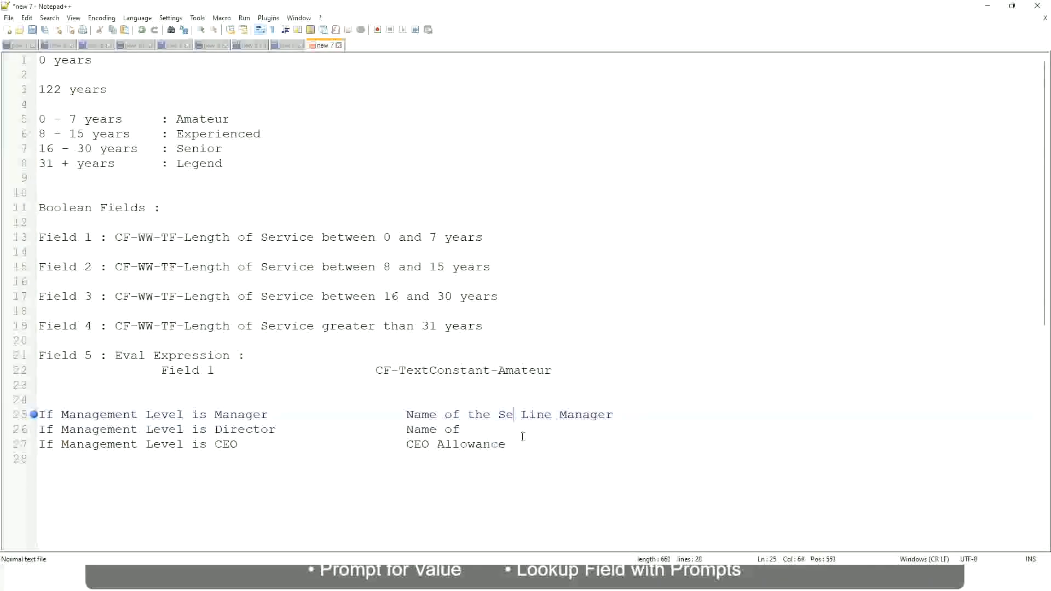
pyautogui.press('BackSpace')
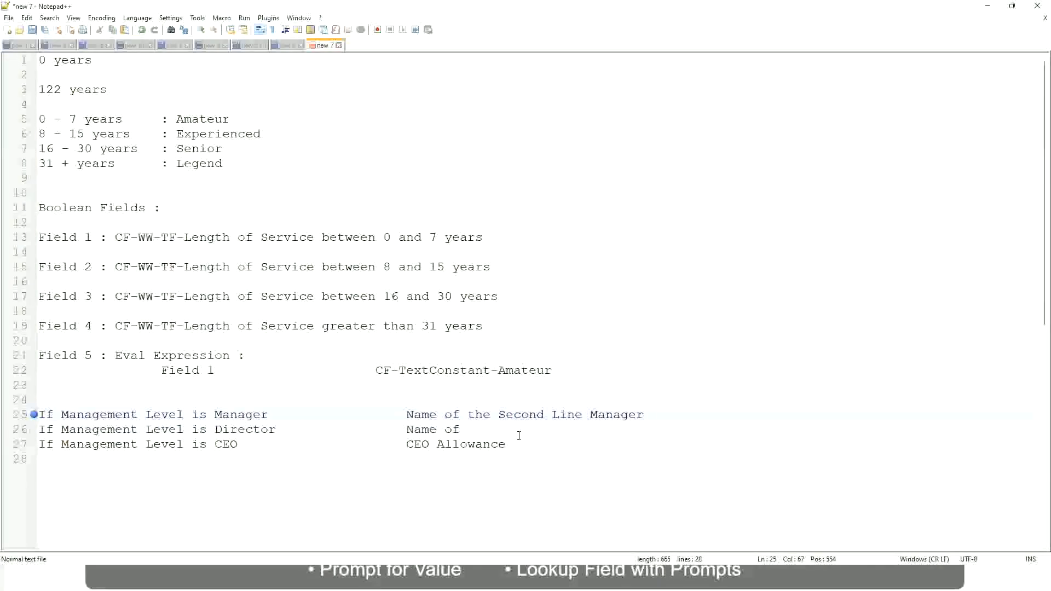
# Complete the Director rule's result as "Name of Manager" and replace the CEO rule's result with "name of CEO/Himself/Herself".
pyautogui.click(476, 429)
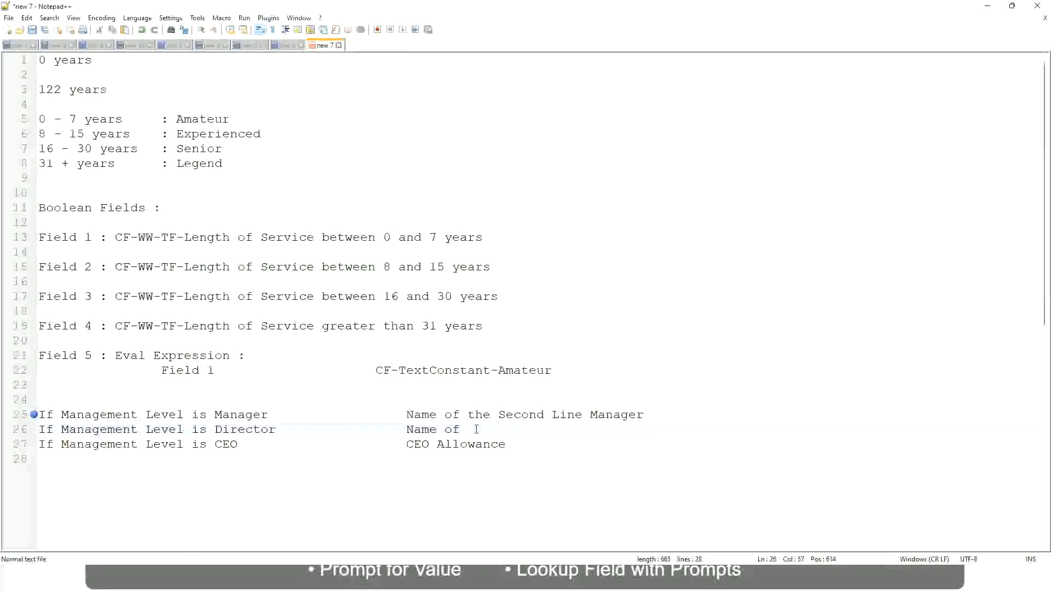
pyautogui.write('Manager')
pyautogui.moveTo(406, 444); pyautogui.dragTo(521, 444)
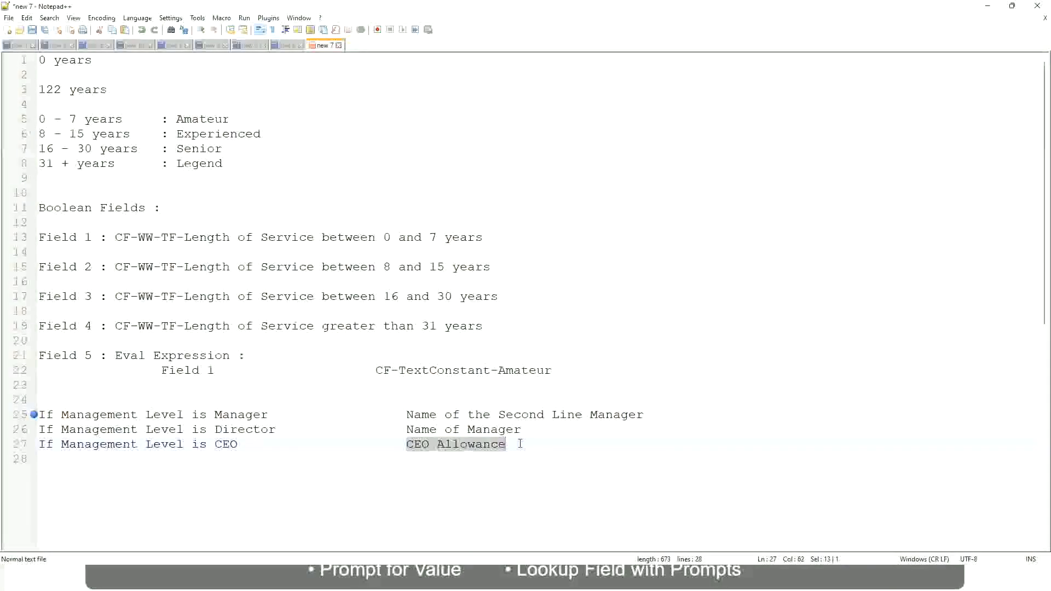
pyautogui.write('name of CEO ')
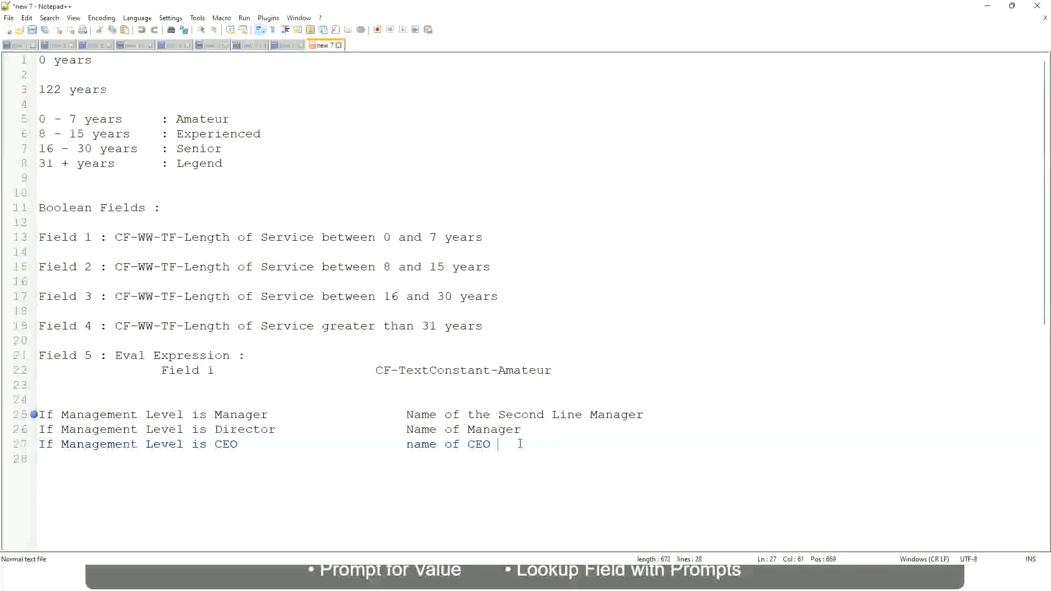
pyautogui.write('/Himself/')
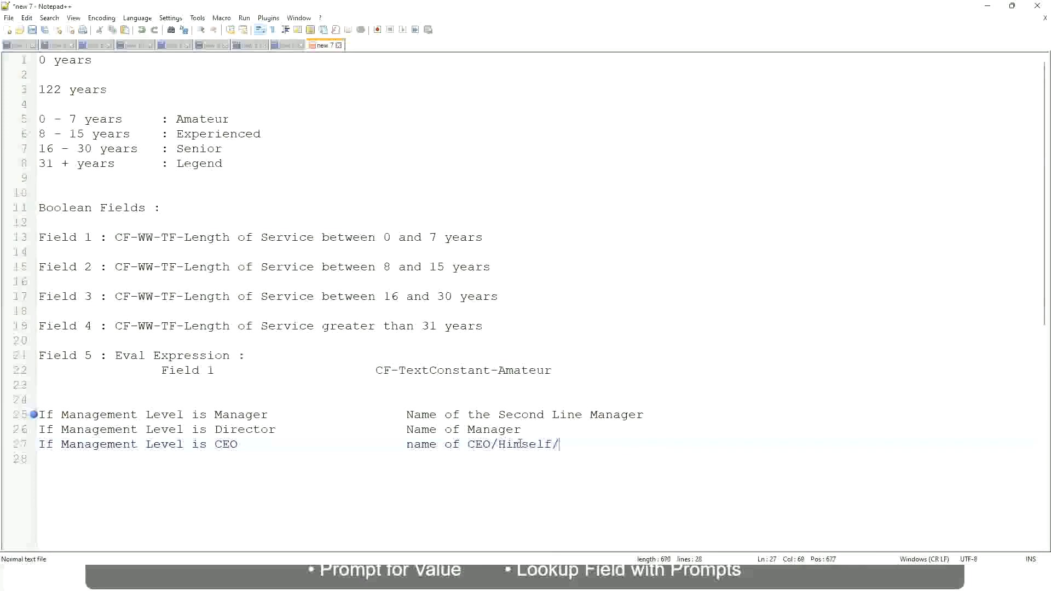
pyautogui.write('Herself')
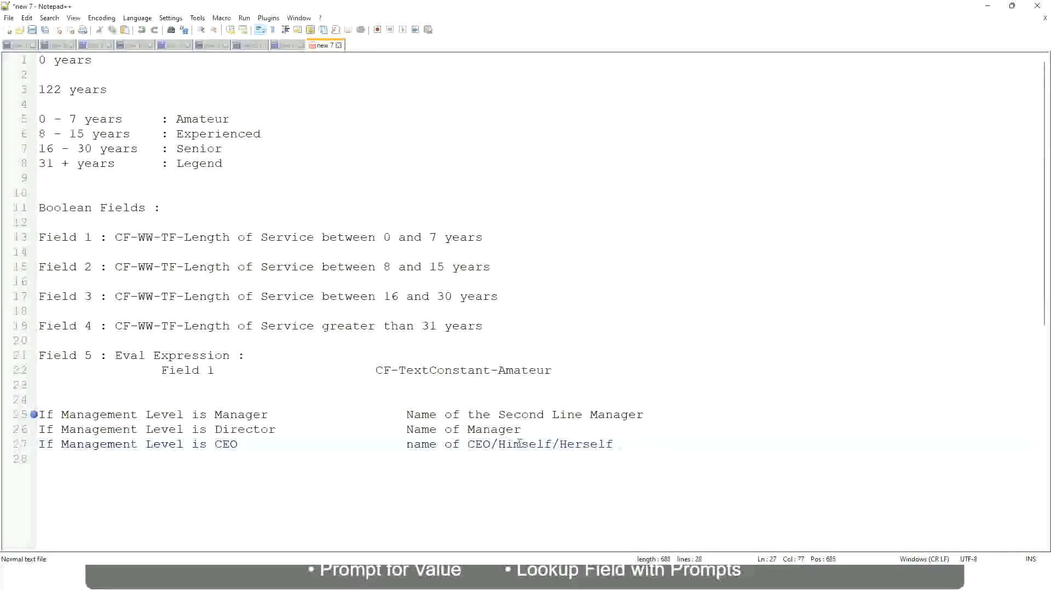
# Review the Manager, Director and CEO rules, matching each management level with its result.
pyautogui.click(384, 449)
pyautogui.click(114, 416)
pyautogui.click(159, 416)
pyautogui.click(243, 415)
pyautogui.click(214, 430)
pyautogui.click(259, 429)
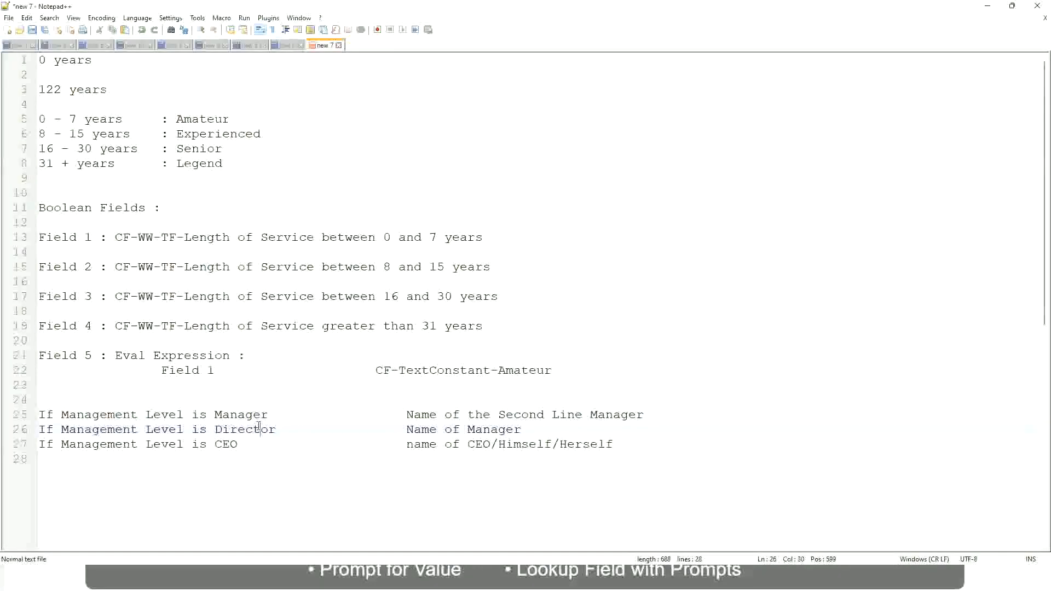
pyautogui.click(523, 430)
pyautogui.click(236, 430)
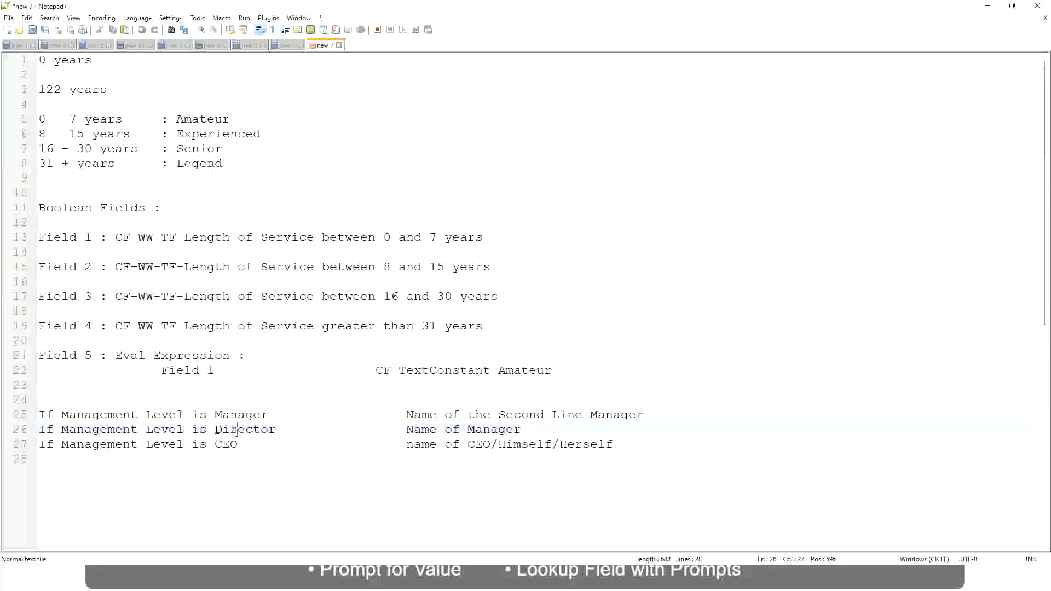
pyautogui.click(227, 445)
pyautogui.click(492, 447)
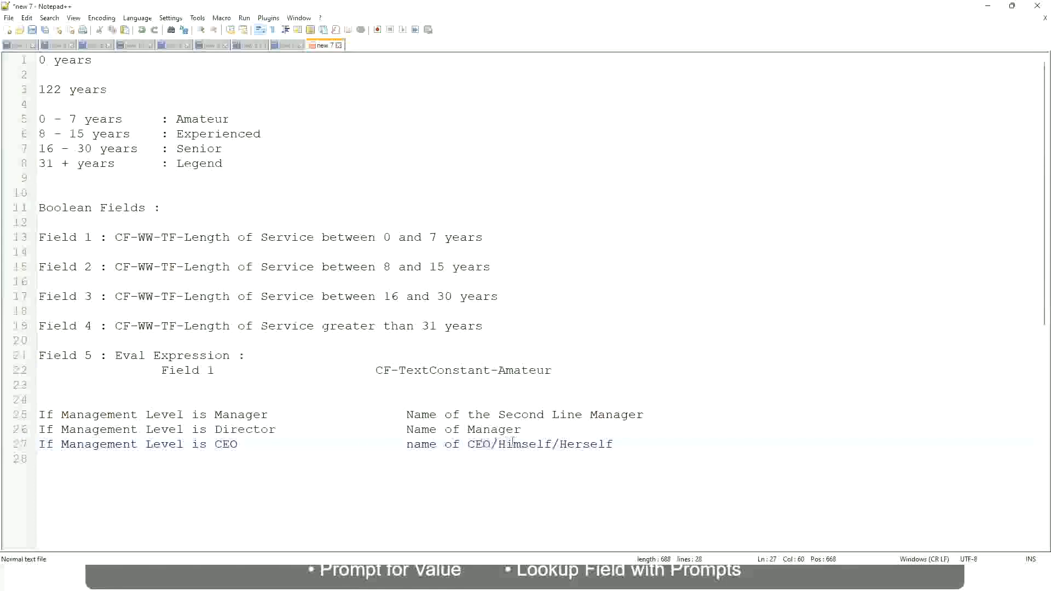
pyautogui.click(617, 444)
# Examine the rule block as a whole and the Manager rule's result "Name of the Second Line Manager" in particular.
pyautogui.moveTo(625, 443); pyautogui.dragTo(25, 416)
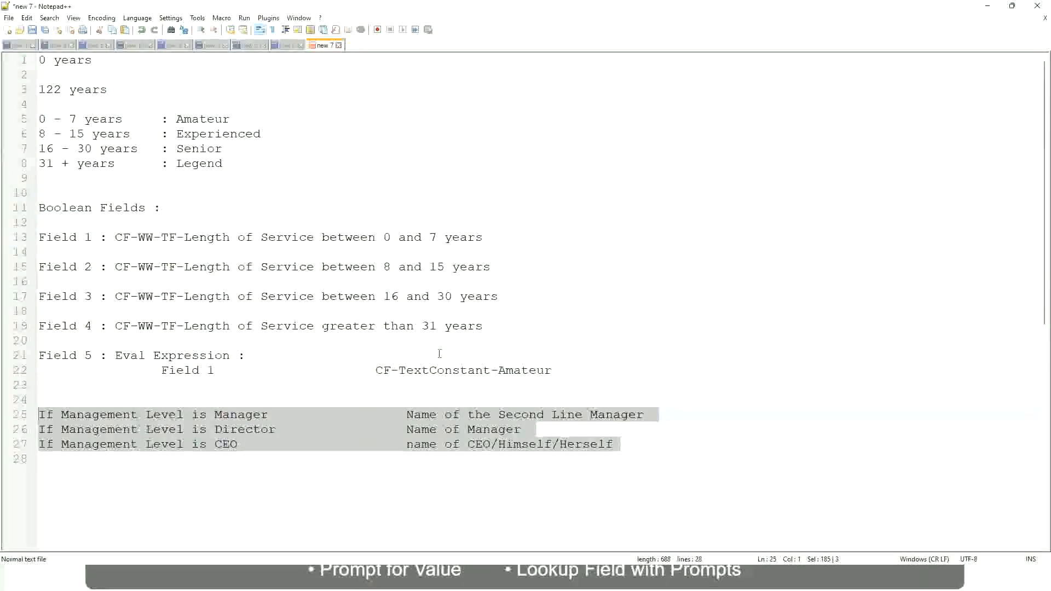
pyautogui.click(444, 415)
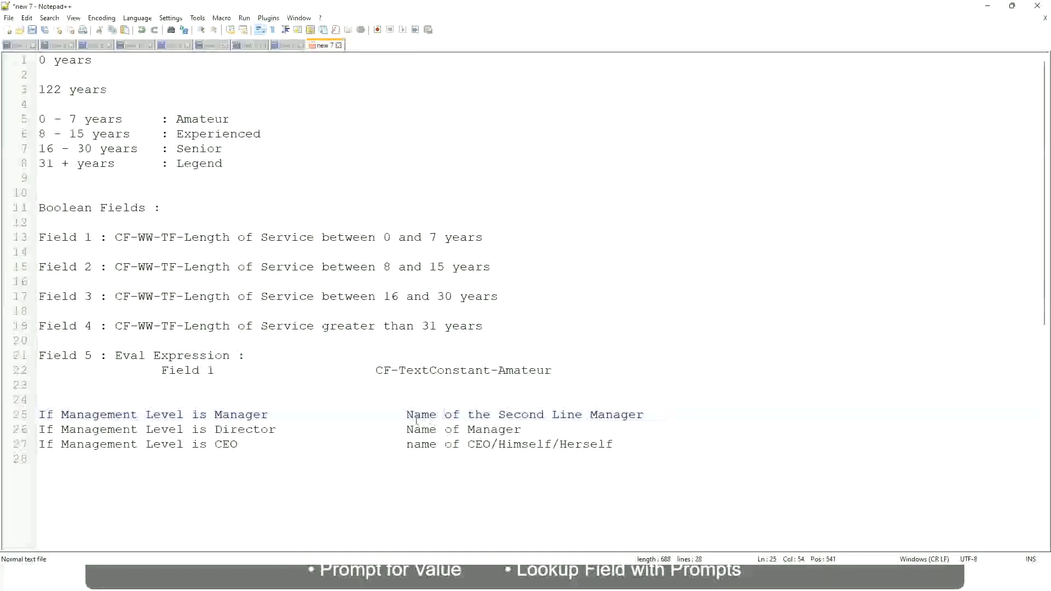
pyautogui.moveTo(406, 415); pyautogui.dragTo(645, 414)
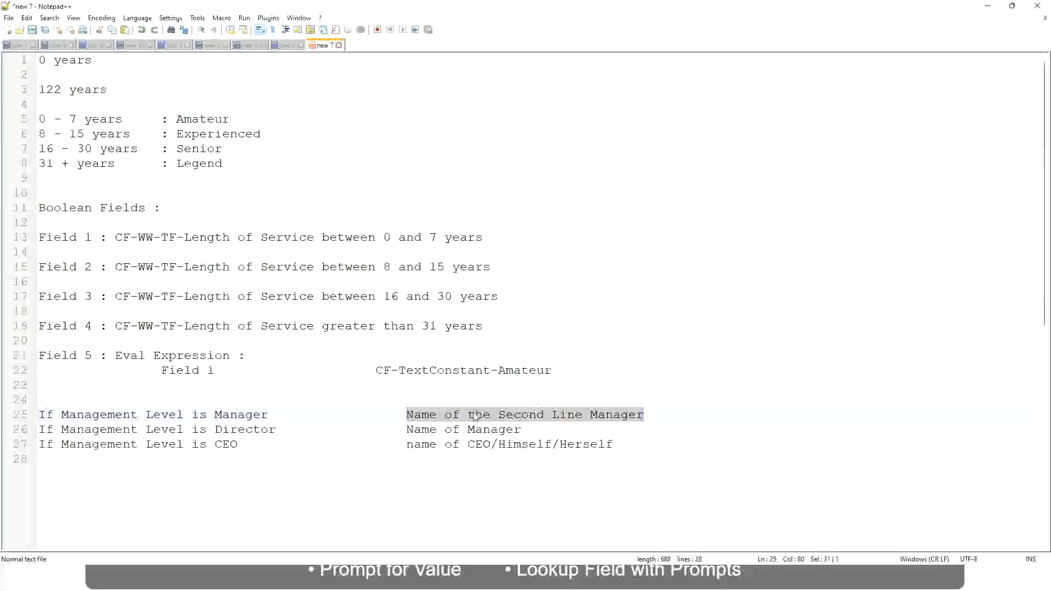
pyautogui.click(492, 422)
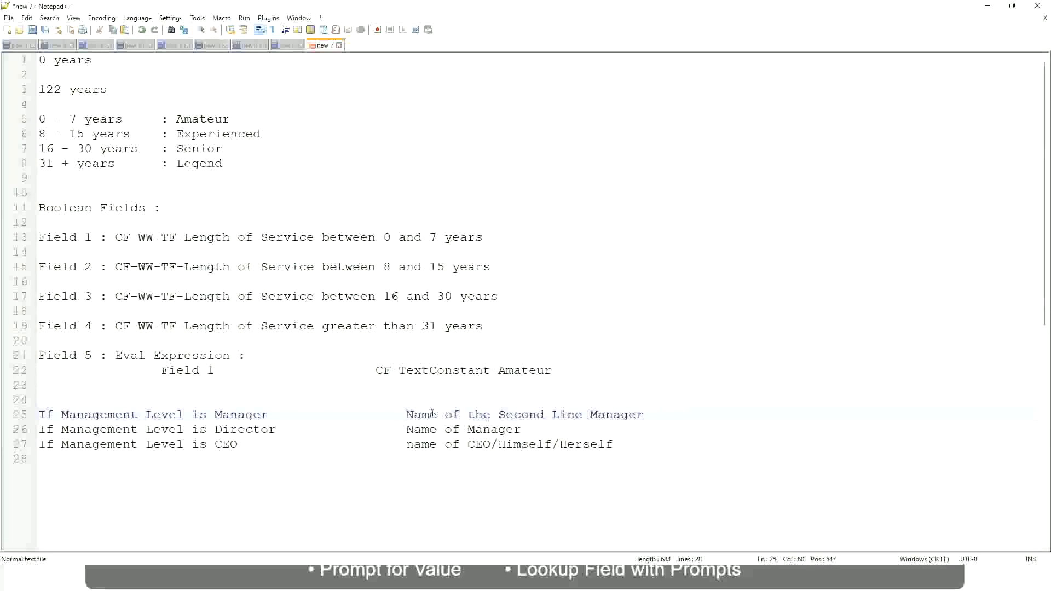
pyautogui.moveTo(406, 415); pyautogui.dragTo(647, 413)
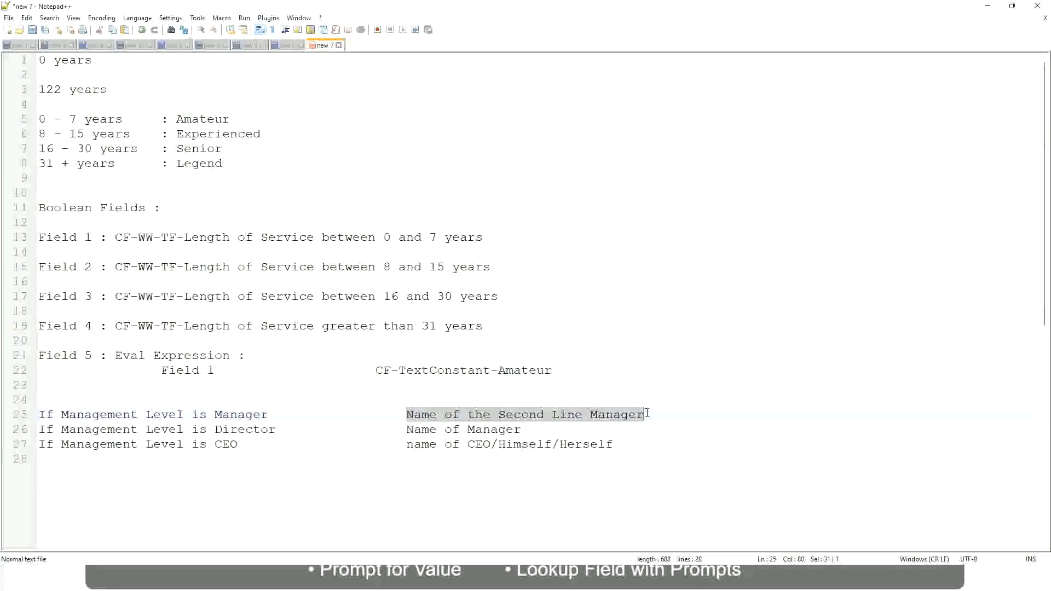
pyautogui.click(542, 416)
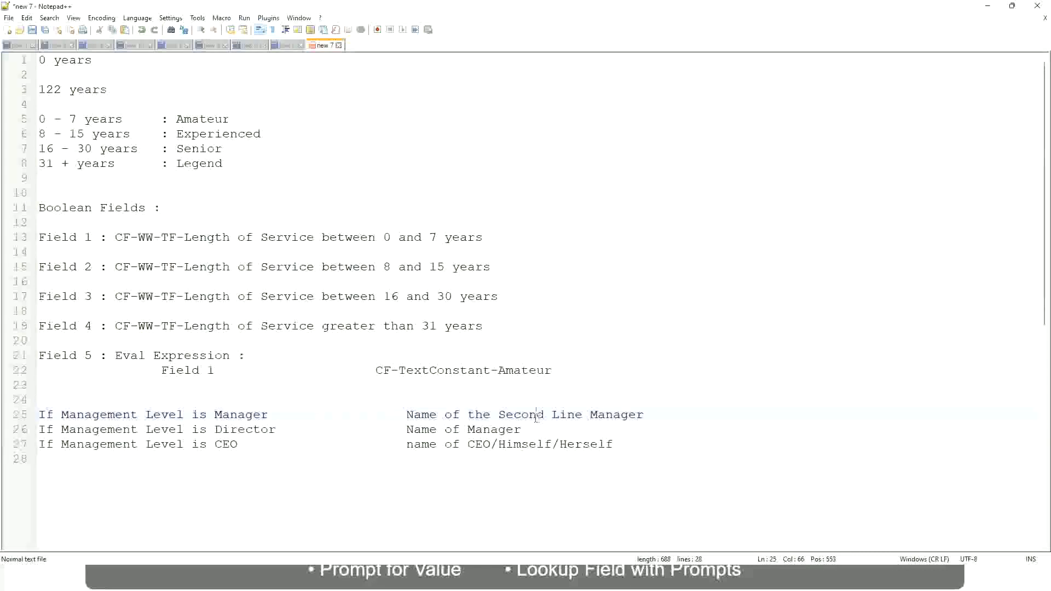
pyautogui.click(274, 414)
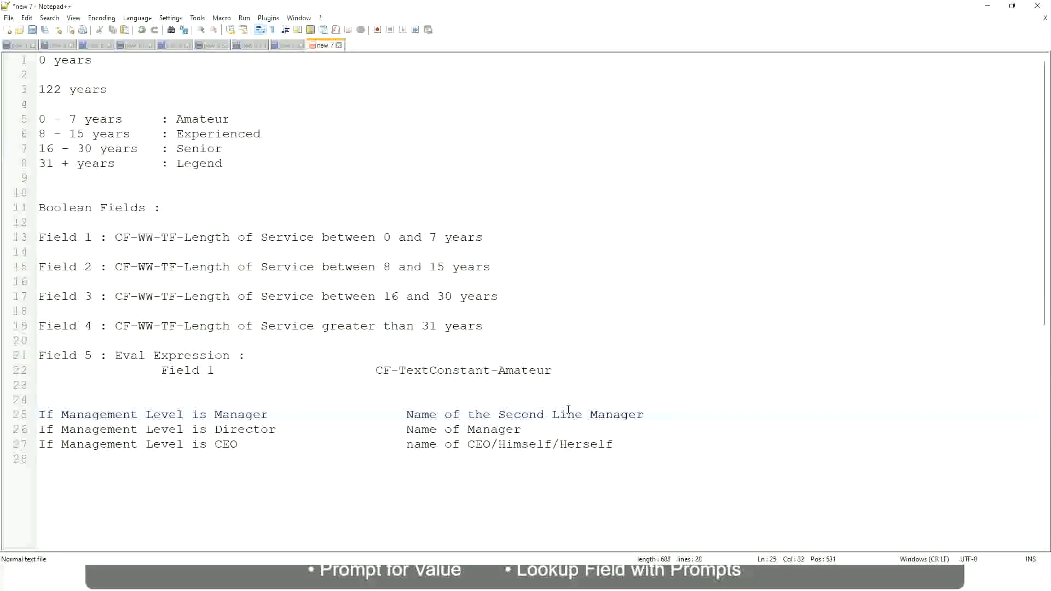
pyautogui.click(539, 413)
pyautogui.moveTo(575, 415); pyautogui.dragTo(583, 415)
pyautogui.click(661, 412)
pyautogui.click(620, 408)
# Compare the fixed experience labels from Amateur to Legend with the name results of the management-level rules.
pyautogui.doubleClick(200, 120)
pyautogui.doubleClick(201, 135)
pyautogui.doubleClick(201, 151)
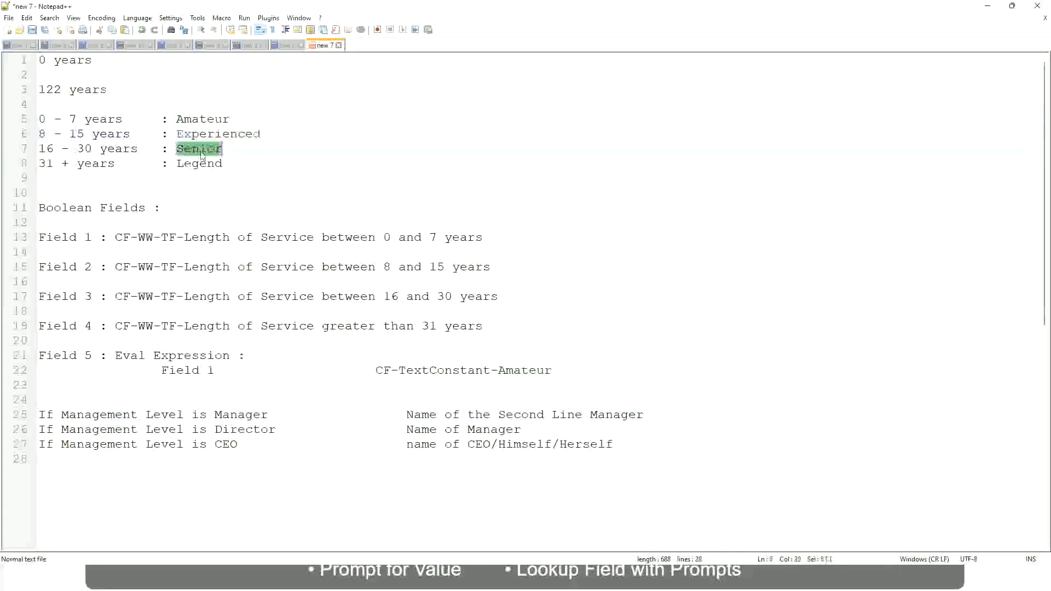
pyautogui.click(200, 163)
pyautogui.click(241, 157)
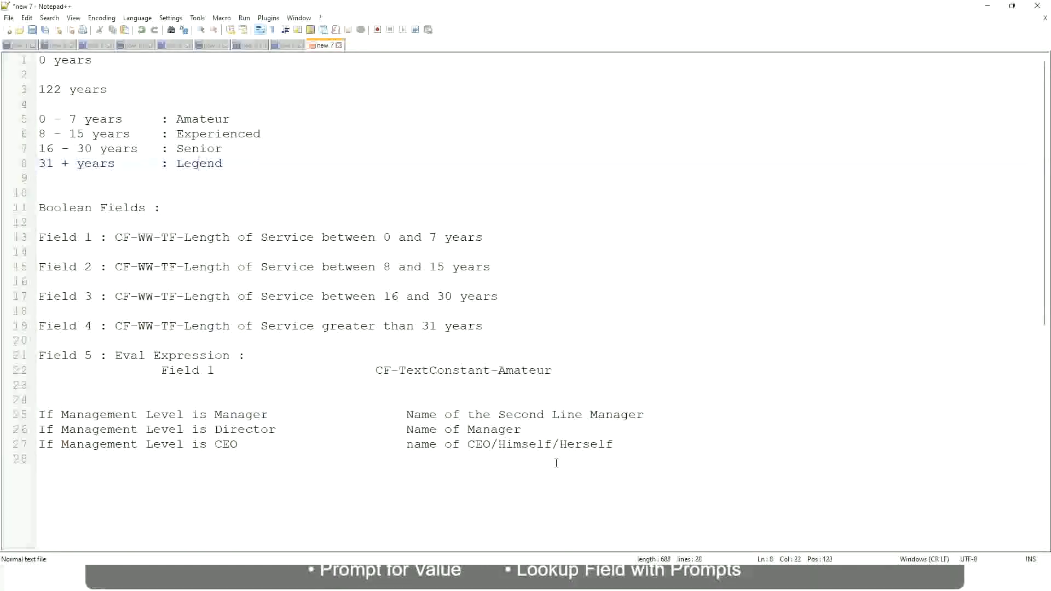
pyautogui.click(538, 444)
pyautogui.click(504, 416)
pyautogui.click(286, 435)
# Switch to Workday, copy the name of the saved Lookup Range Band calculated field, and close its save confirmation.
pyautogui.hotkey('alt', 'Tab')
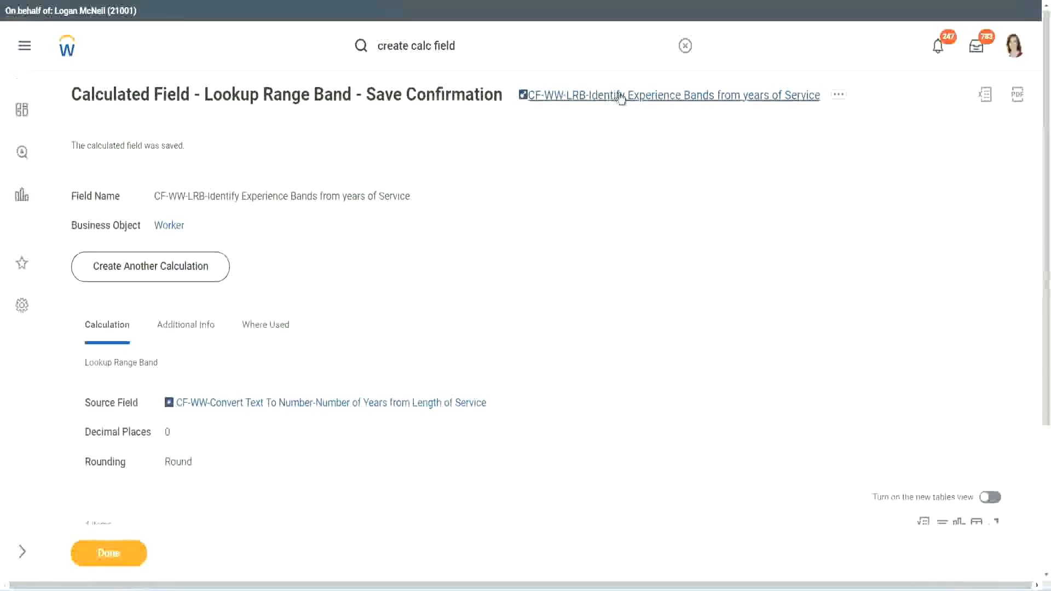
pyautogui.rightClick(617, 103)
pyautogui.click(651, 164)
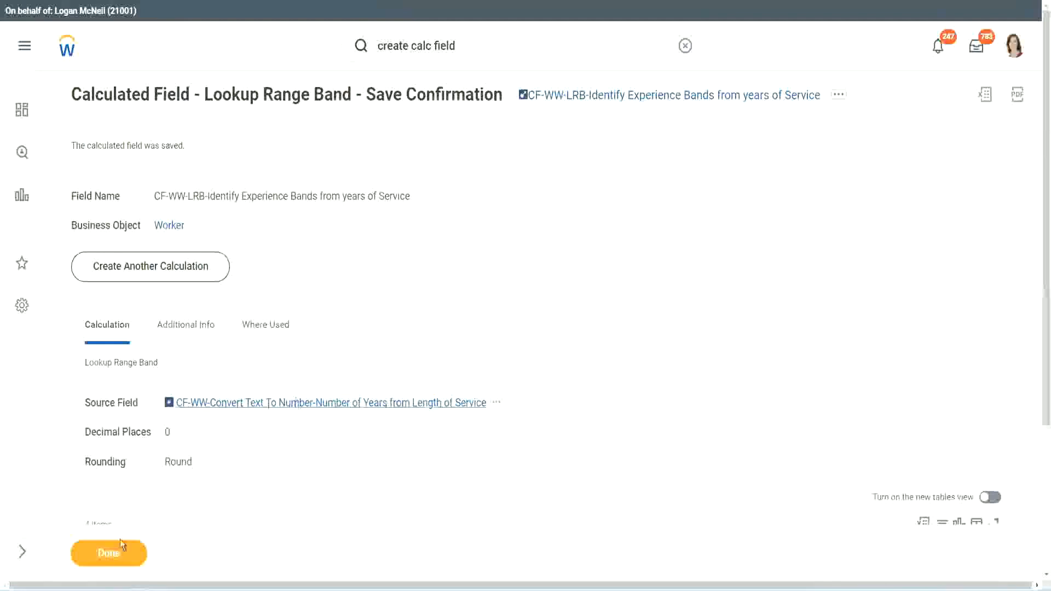
pyautogui.click(101, 560)
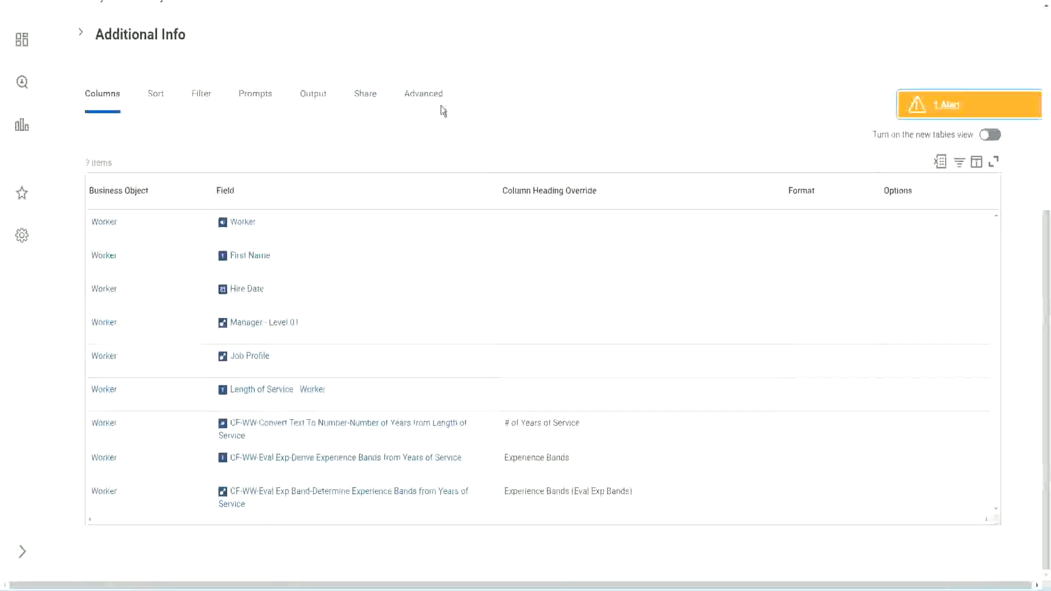
# Open the WW Employee Details custom report for editing and go to its last column row, Experience Bands (Eval Exp Bands).
pyautogui.scroll(5, 458, 149)
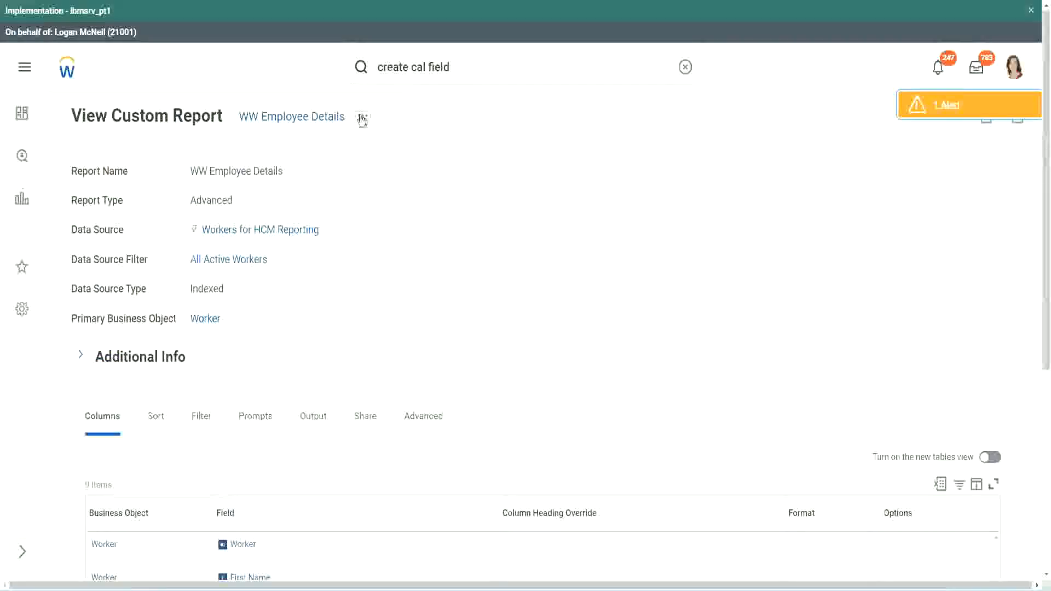
pyautogui.click(362, 117)
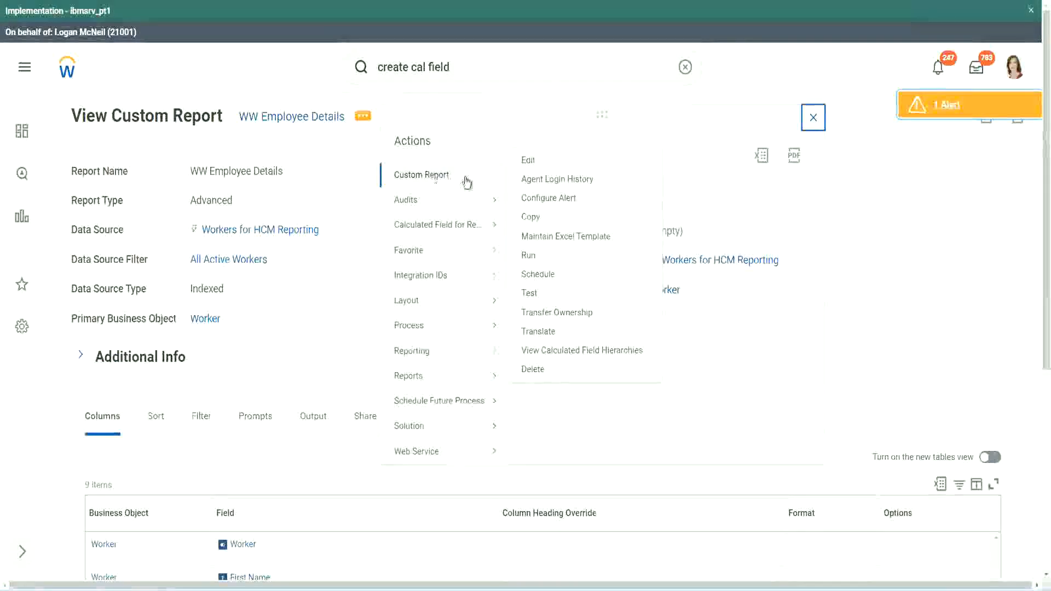
pyautogui.click(535, 162)
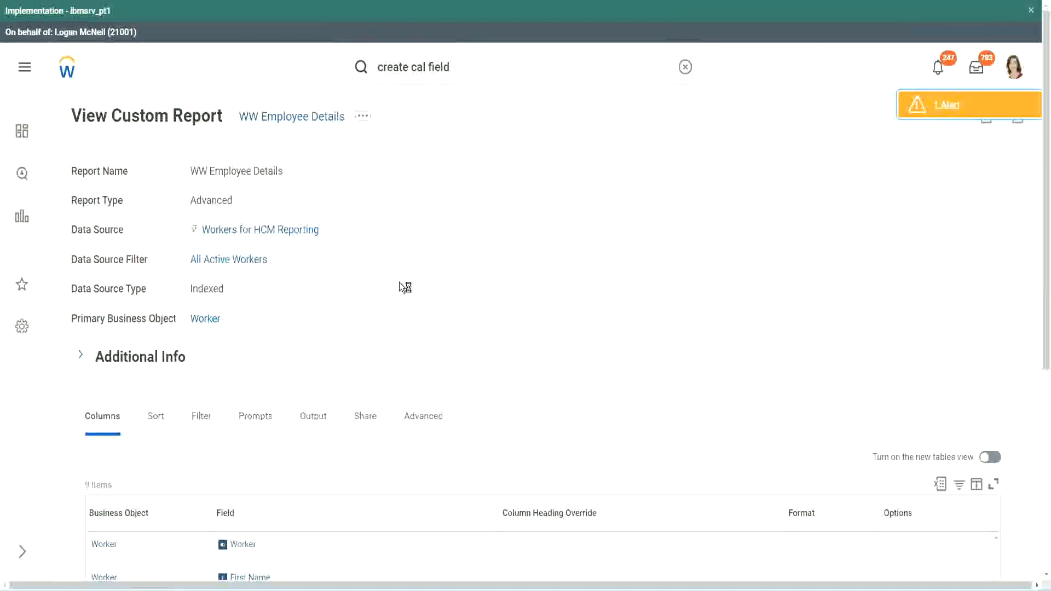
pyautogui.scroll(-5, 399, 285)
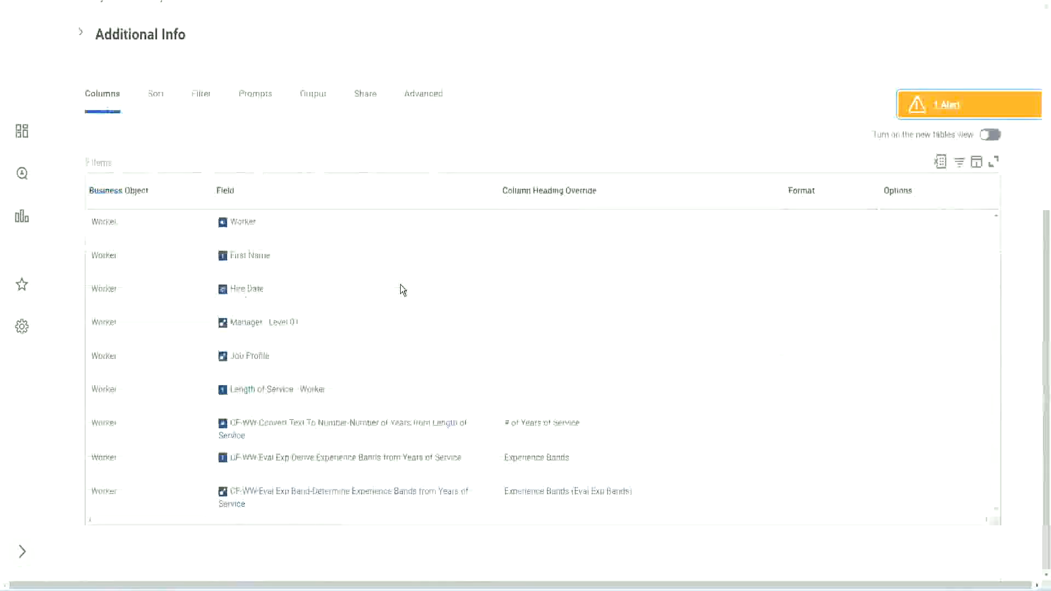
pyautogui.scroll(-7, 394, 305)
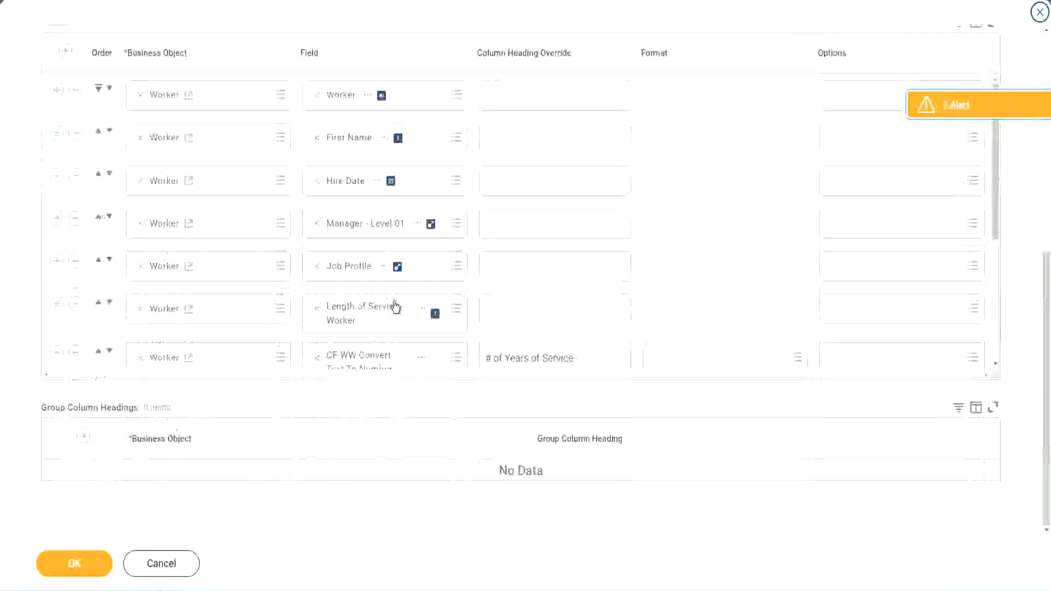
pyautogui.scroll(-5, 133, 368)
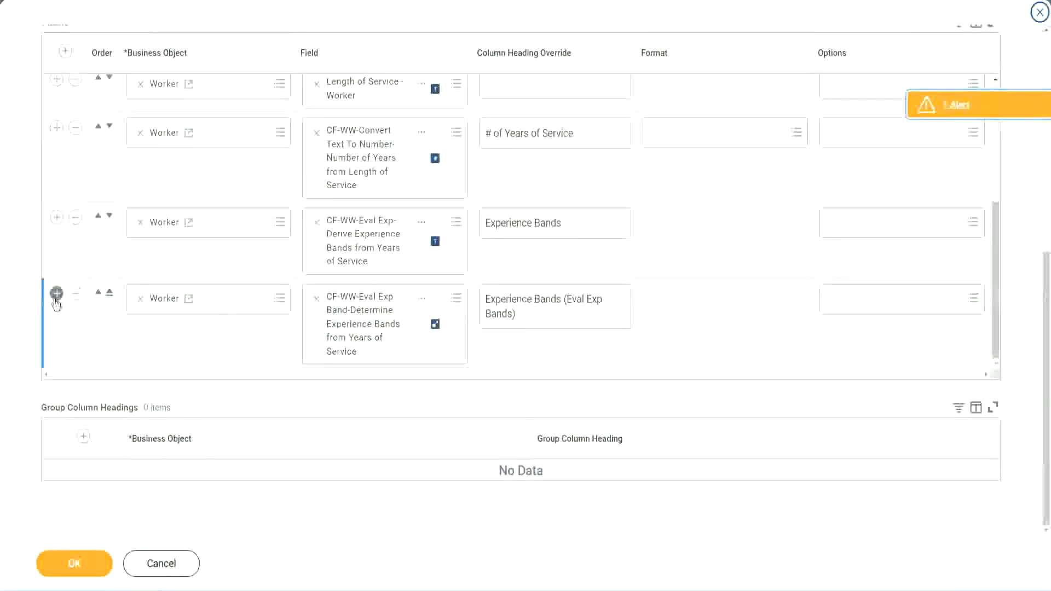
# Add a Worker column after the last row, using the calculated field CF-WW-LRB-Identify Experience Bands from years of Service.
pyautogui.click(57, 296)
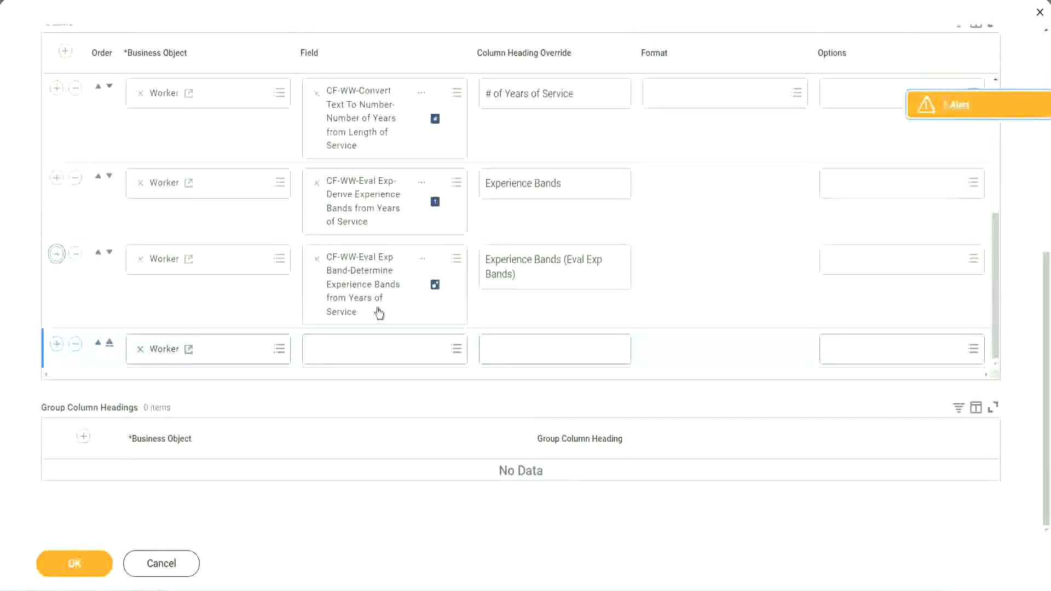
pyautogui.click(357, 349)
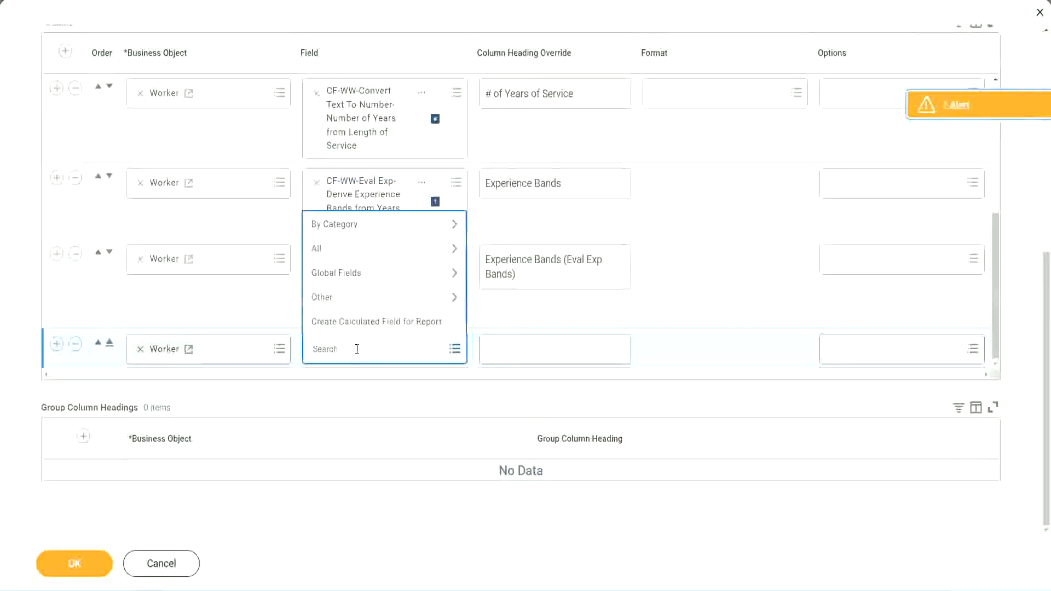
pyautogui.hotkey('ctrl', 'v')
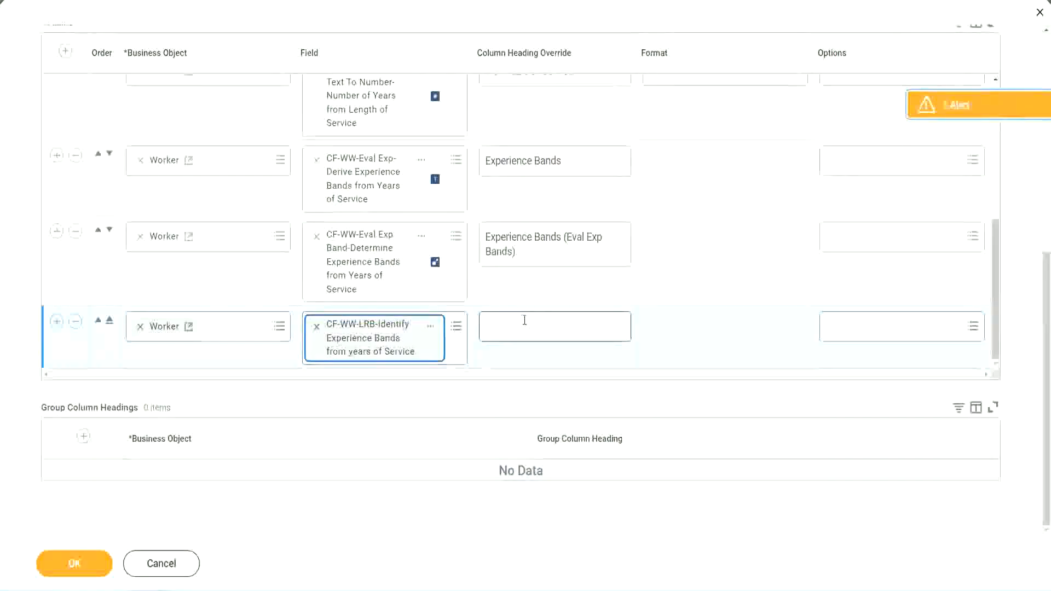
# Set the new column's heading override to "Experience Bands (LRB)".
pyautogui.click(525, 320)
pyautogui.write('Ex')
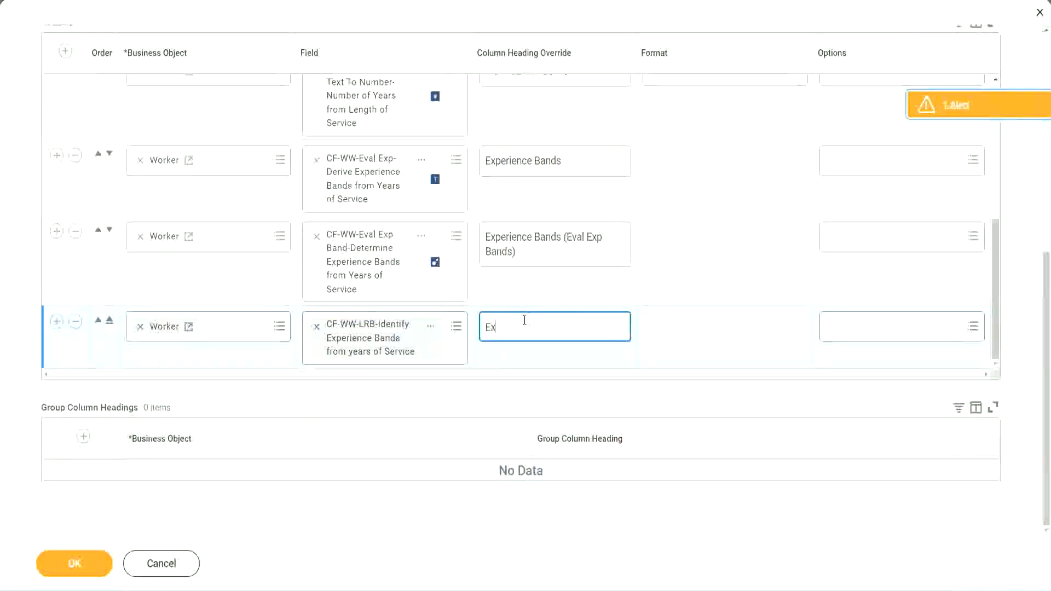
pyautogui.write('perienc')
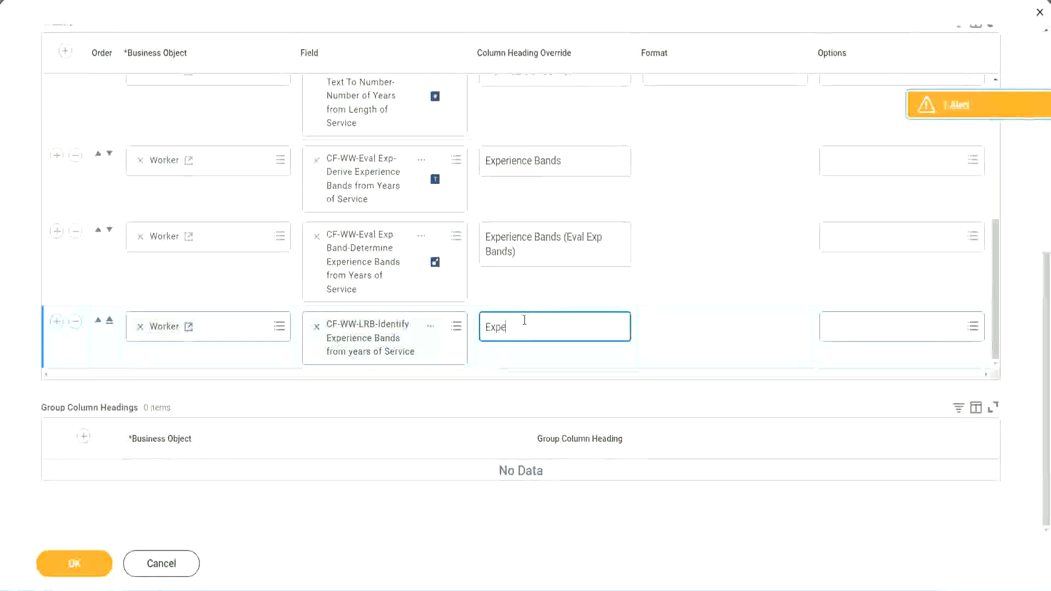
pyautogui.press('BackSpace')
pyautogui.press('BackSpace')
pyautogui.press('BackSpace')
pyautogui.press('BackSpace')
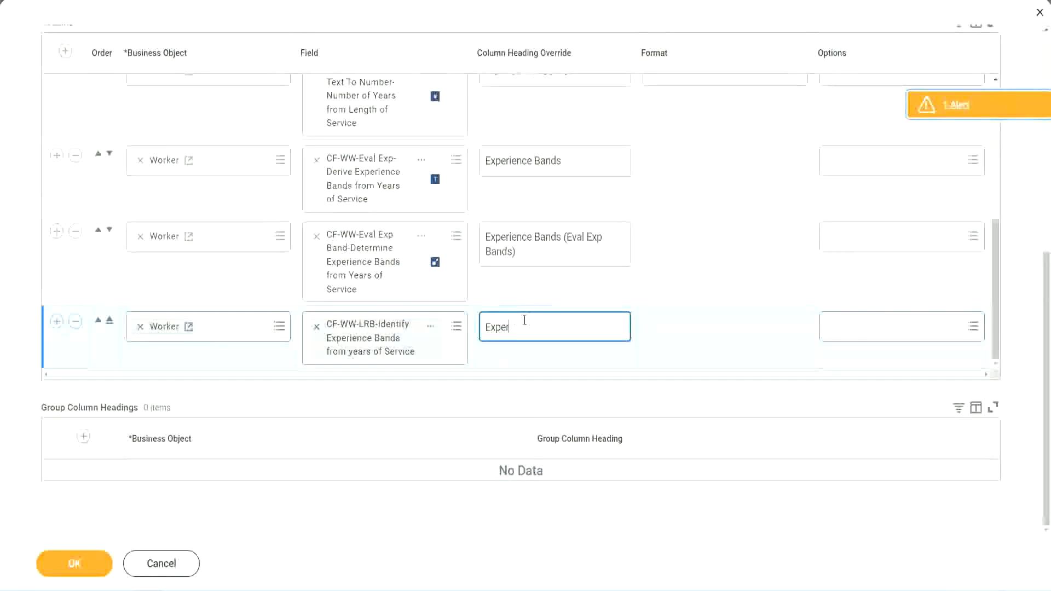
pyautogui.write('ience Bands (LRB)')
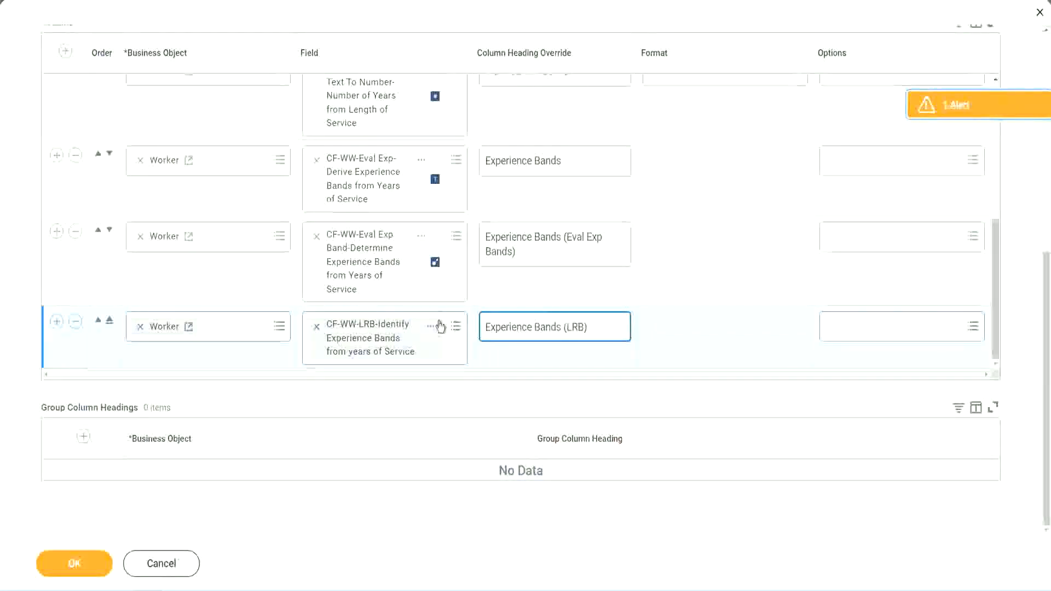
# Save the WW Employee Details report and run it with the worker type prompts left blank.
pyautogui.click(92, 572)
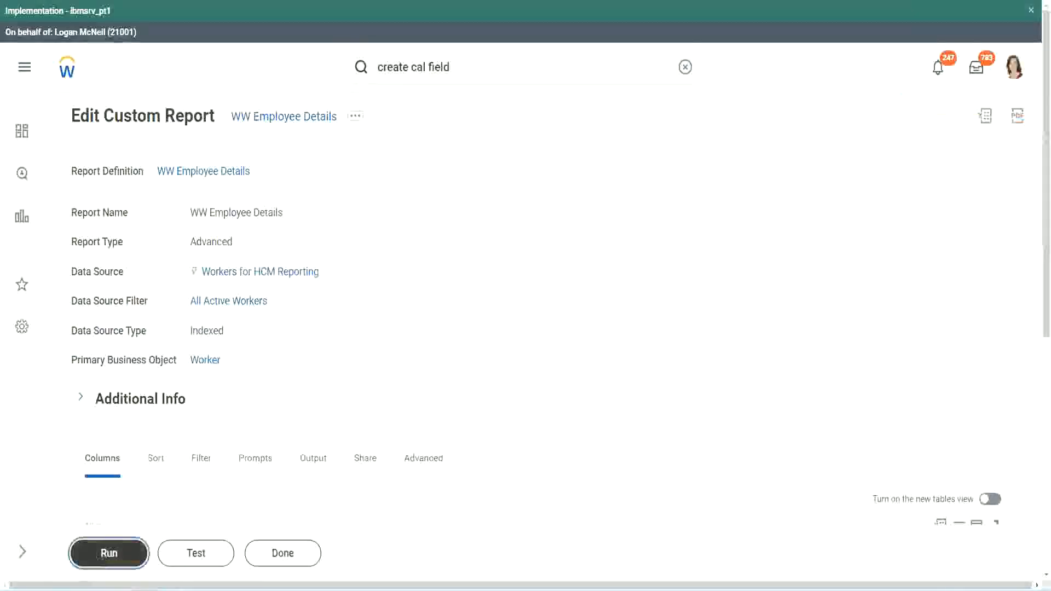
pyautogui.click(108, 553)
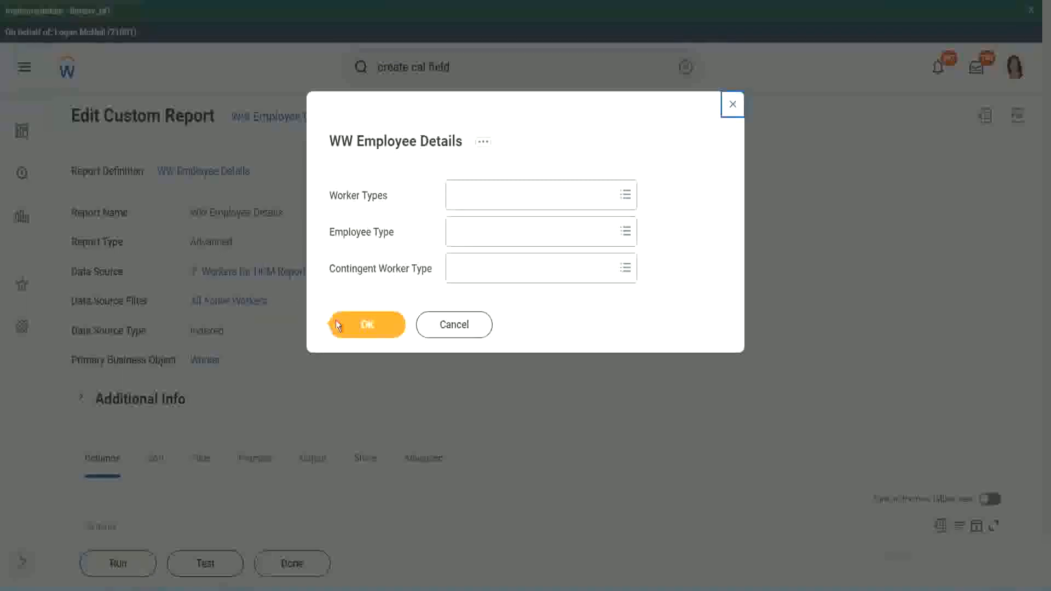
pyautogui.click(373, 327)
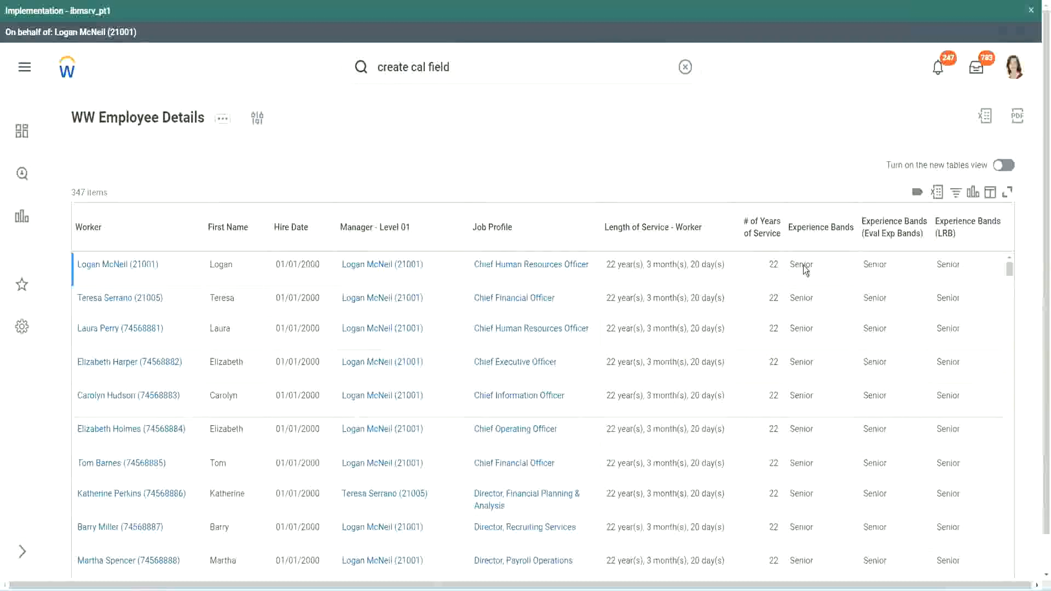
# Compare the Experience Bands, Experience Bands (Eval Exp Bands) and Experience Bands (LRB) columns across the workers in the report output.
pyautogui.doubleClick(804, 265)
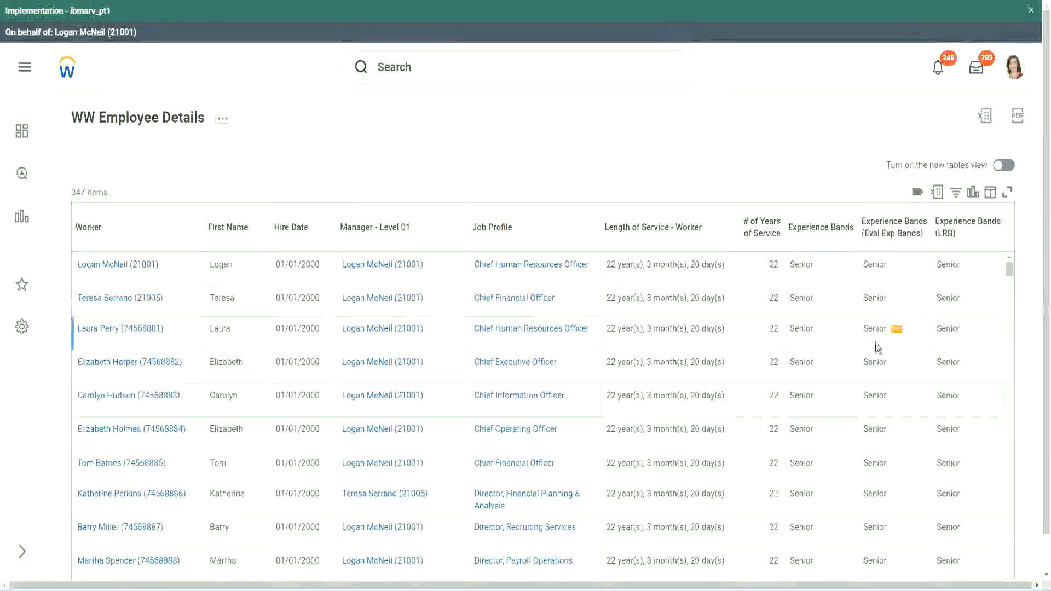
pyautogui.scroll(-6, 875, 344)
pyautogui.scroll(-3, 869, 370)
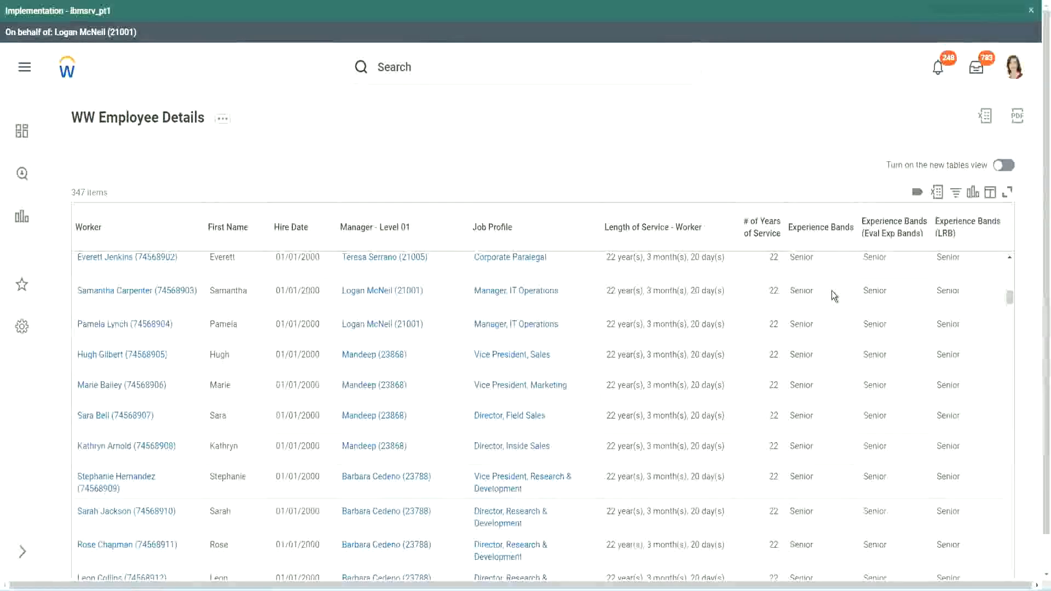
pyautogui.scroll(-3, 826, 449)
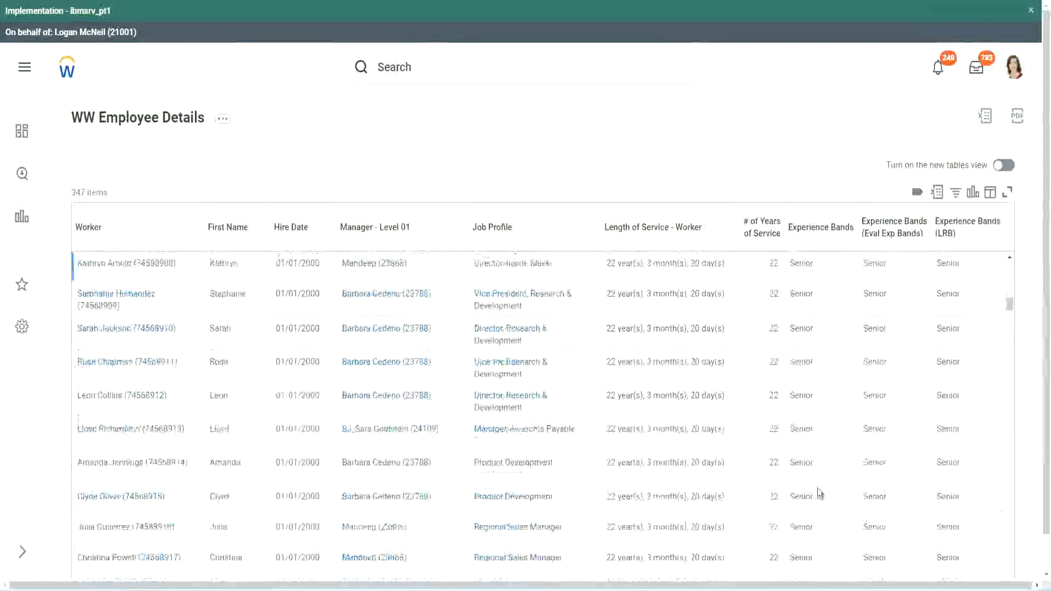
pyautogui.scroll(-1, 822, 389)
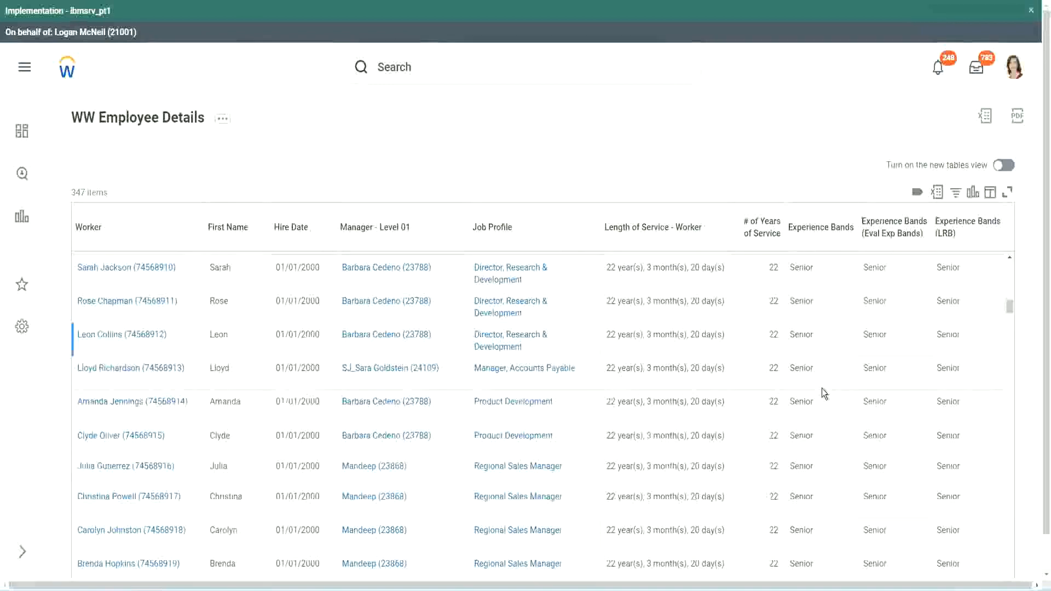